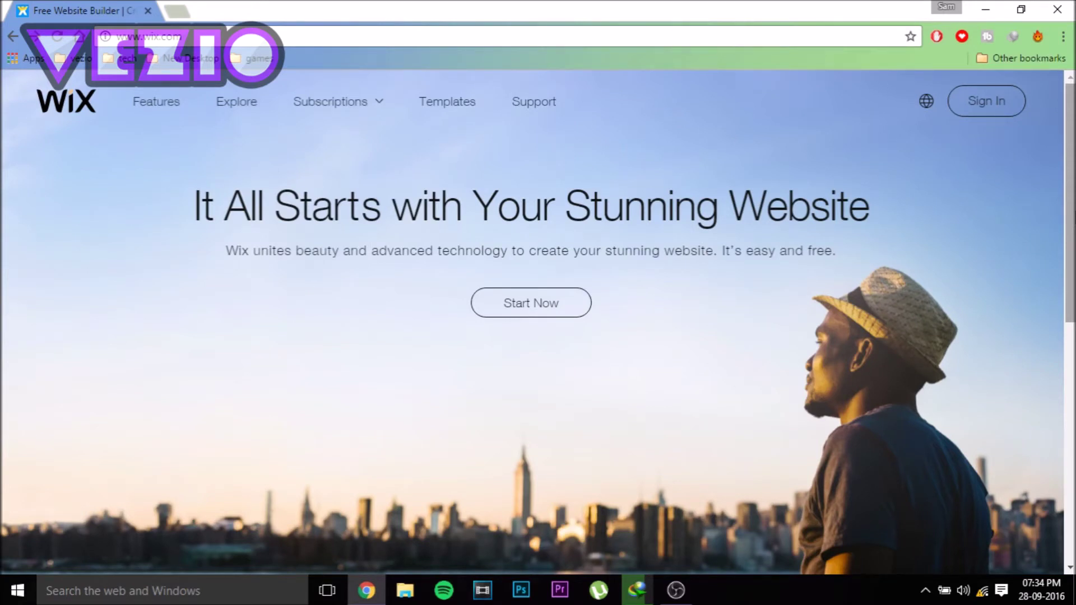
# - Sign in to Wix and begin creating a new website
pyautogui.click(535, 313)
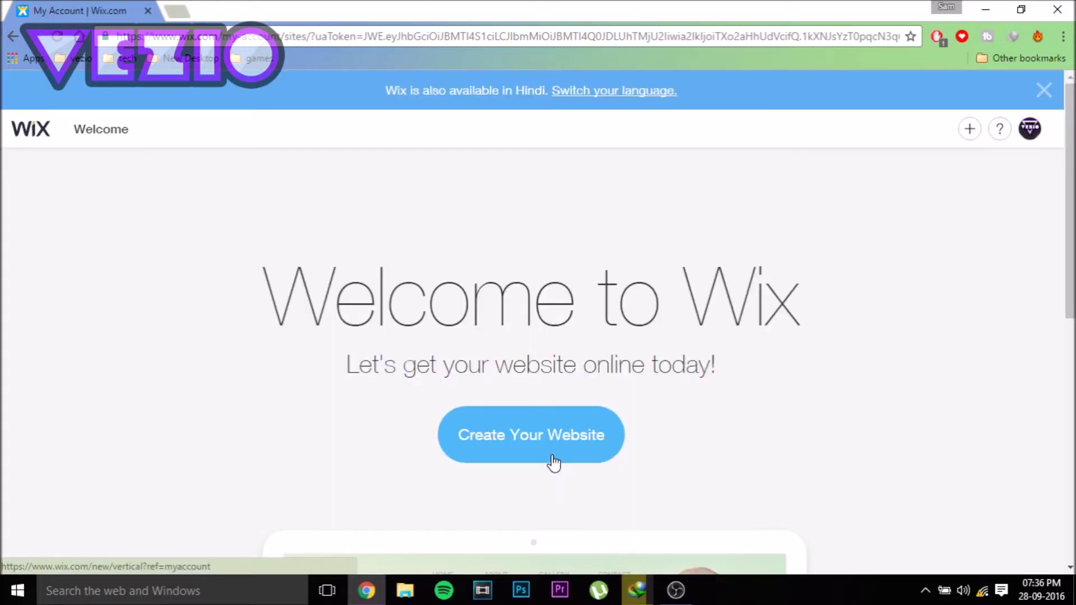
pyautogui.click(553, 461)
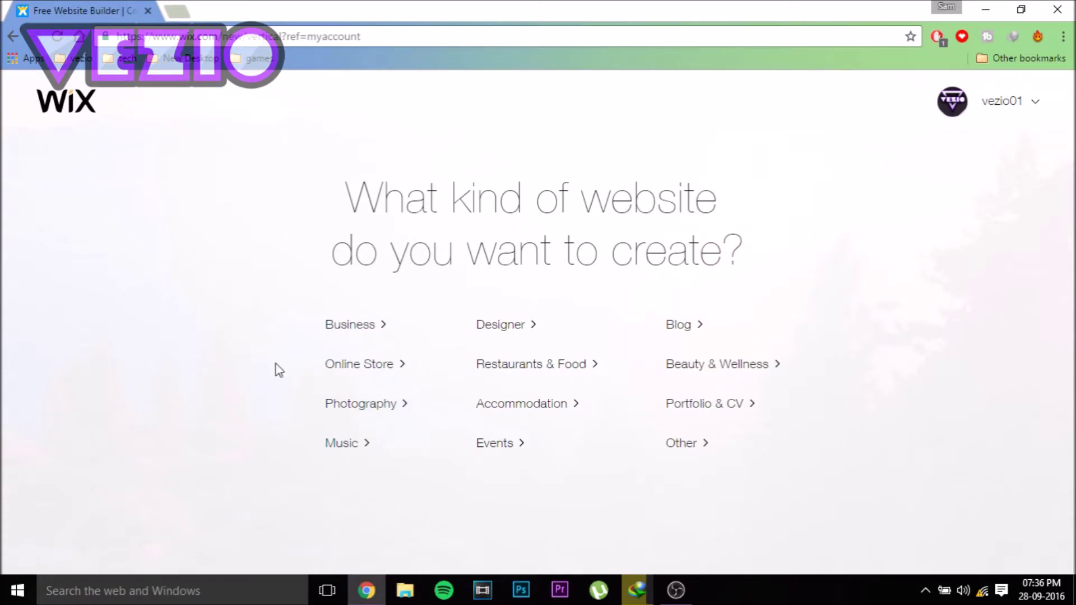
# - Choose the Other website category and scroll down to the Coming Soon 1-Pager template
pyautogui.click(675, 448)
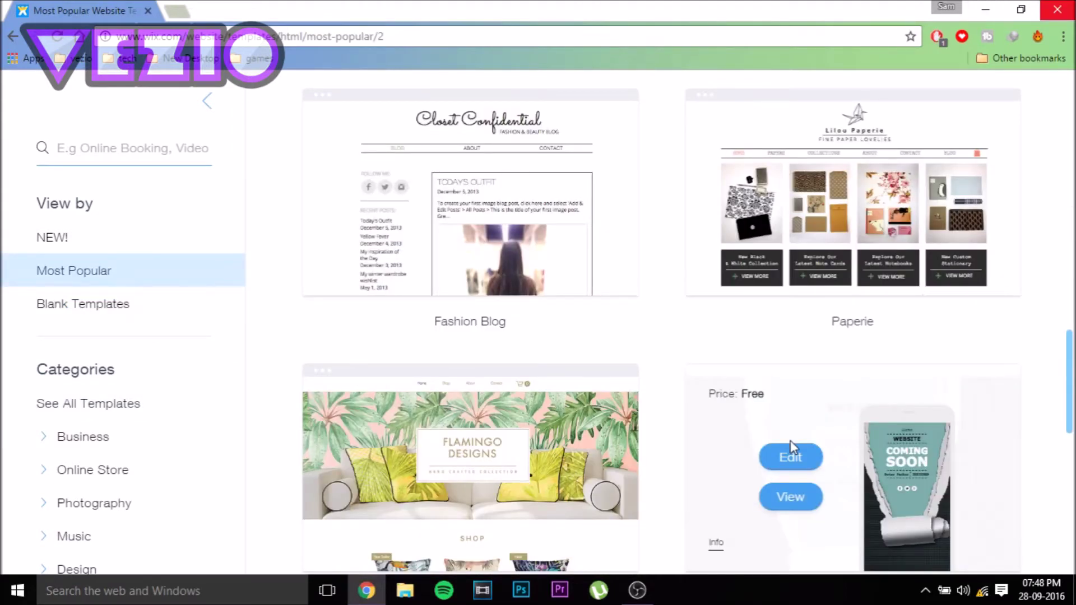
pyautogui.scroll(-3, 873, 365)
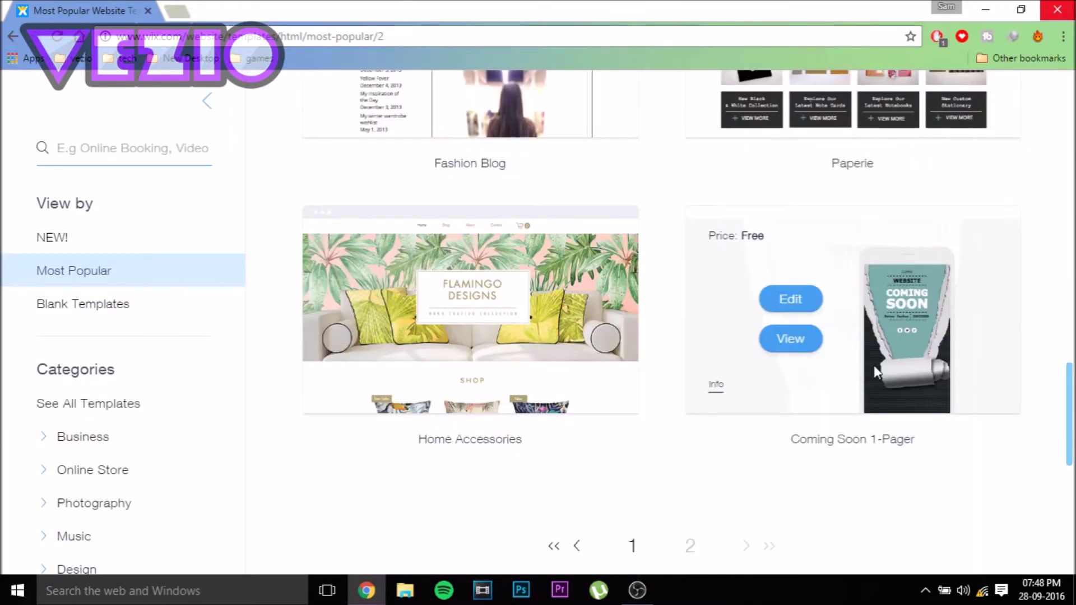
# - Open the Coming Soon 1-Pager template and retype the WEBSITE title as VEZIO
pyautogui.click(800, 299)
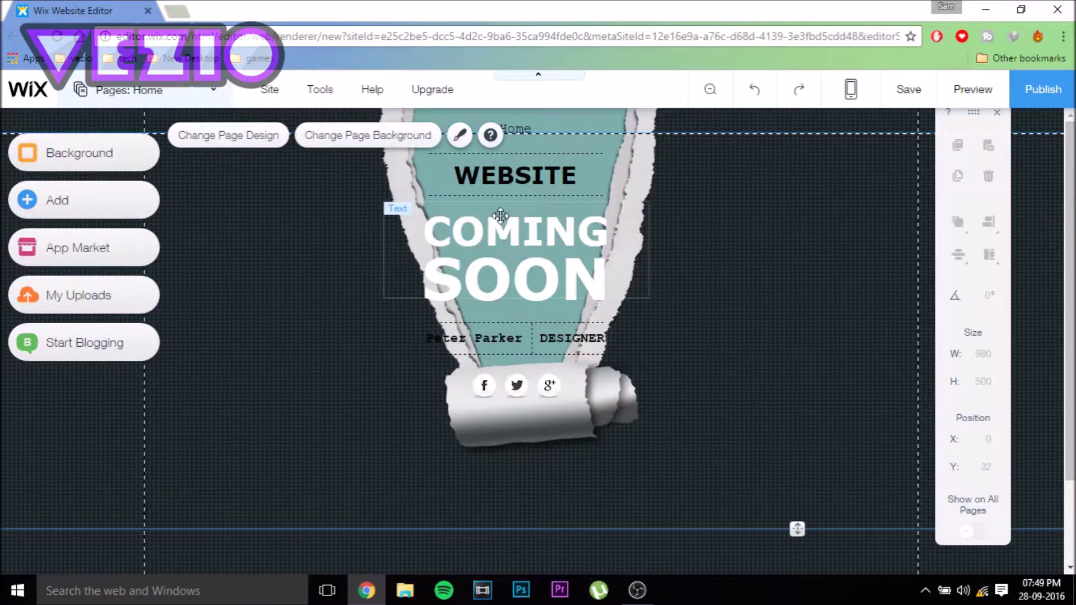
pyautogui.click(570, 189)
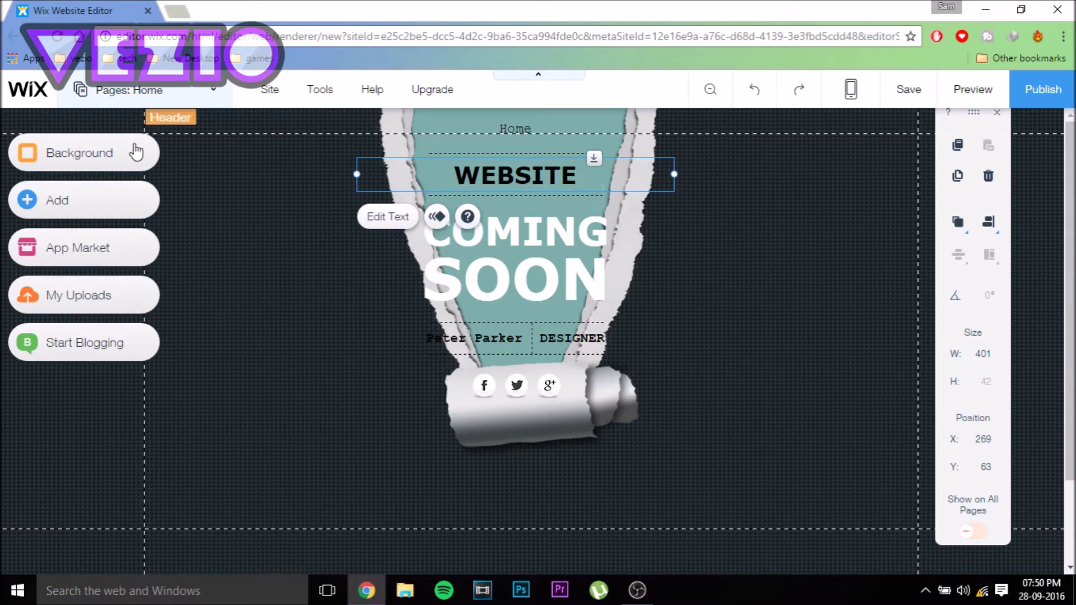
pyautogui.click(84, 200)
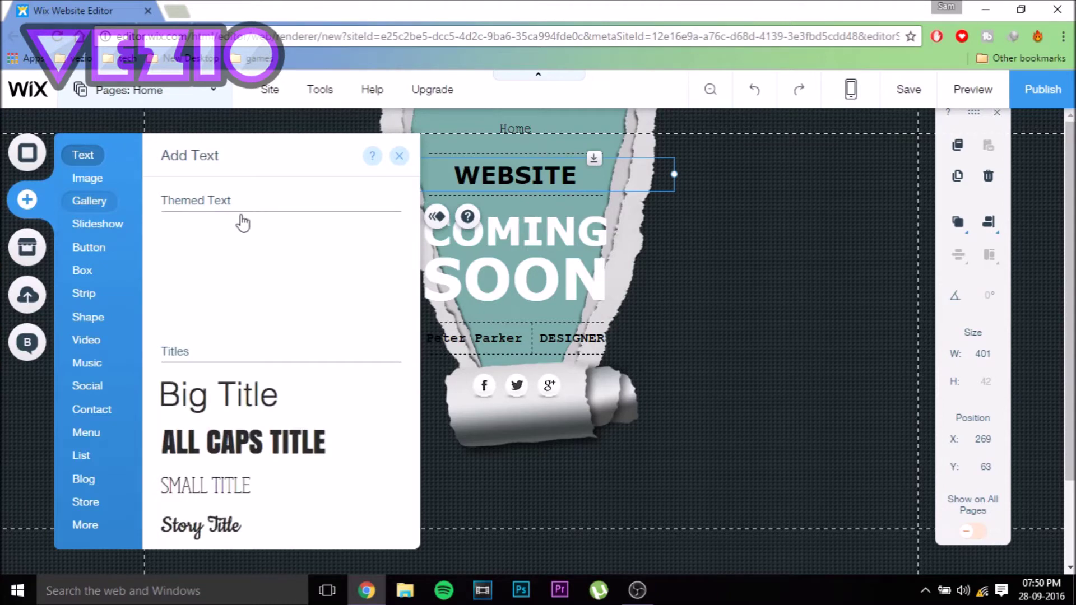
pyautogui.click(510, 177)
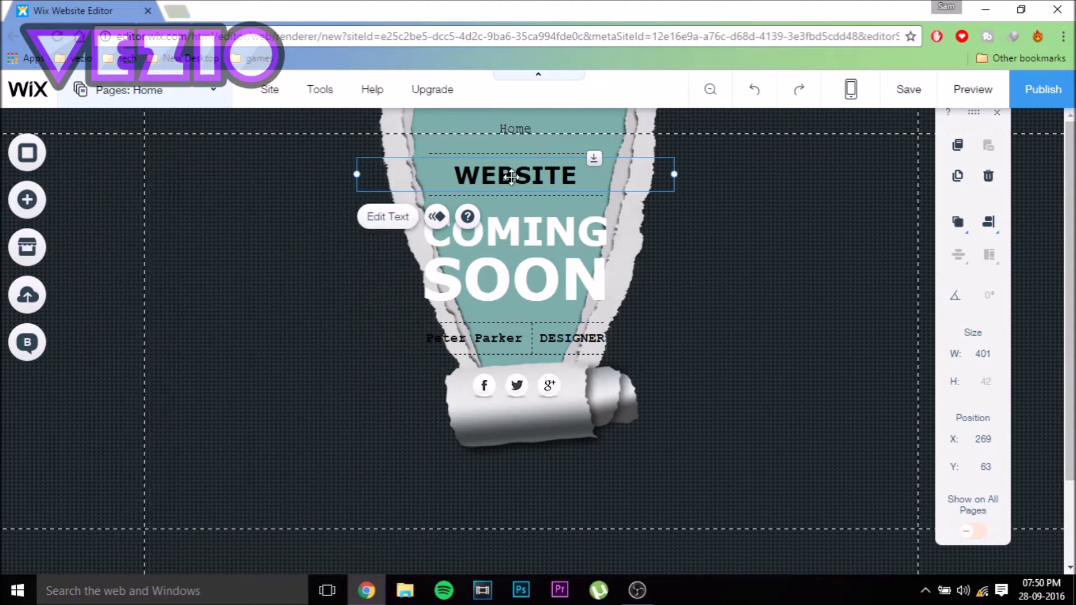
pyautogui.click(392, 218)
pyautogui.write('VE')
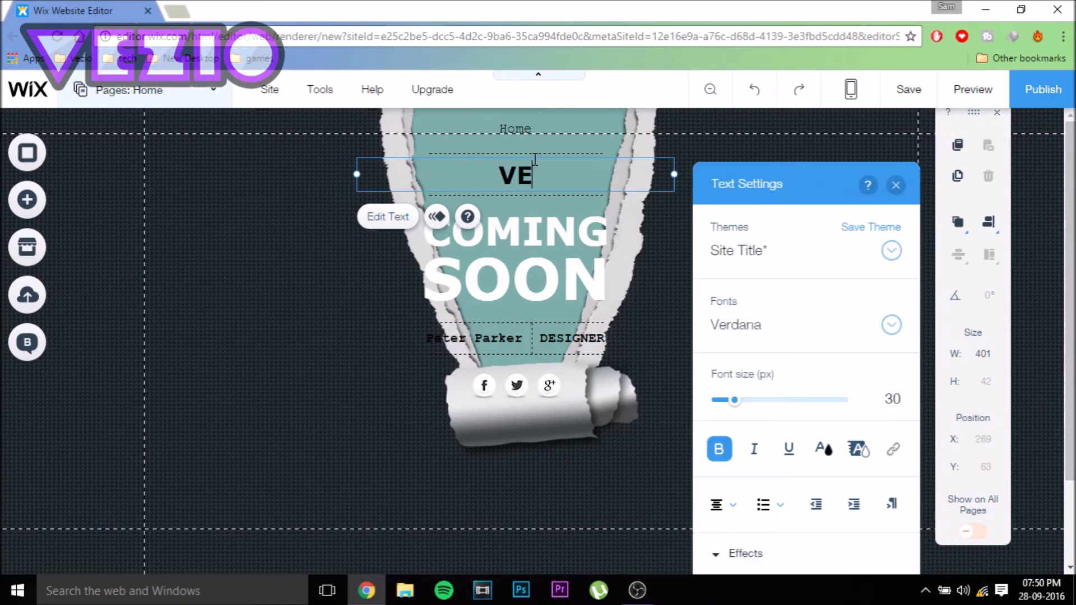
pyautogui.write('ZIO')
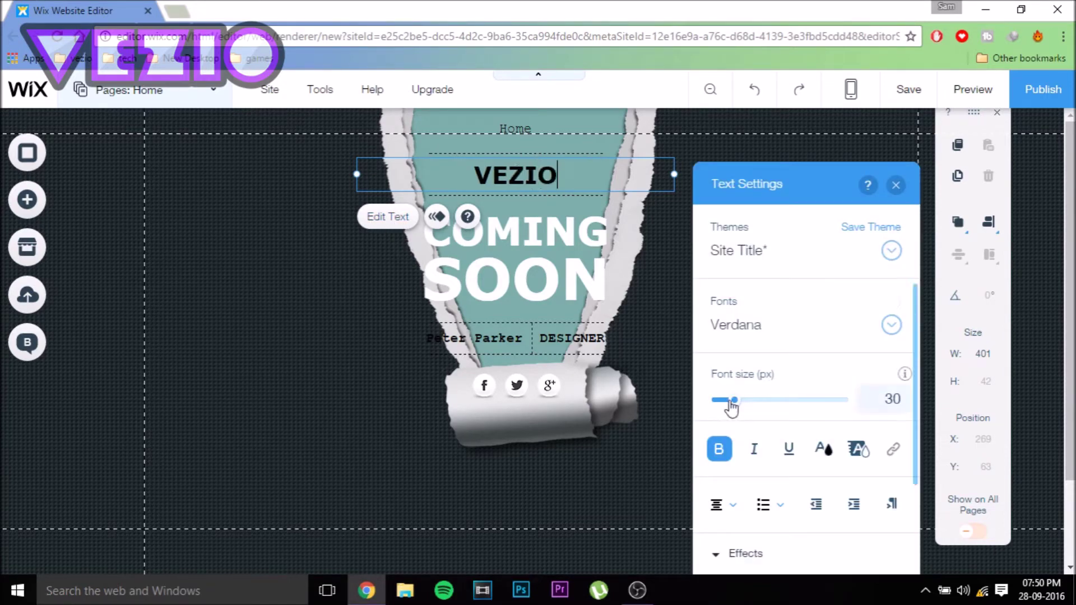
# - Shrink the VEZIO font size, make it italic, and try then remove underline
pyautogui.moveTo(733, 401); pyautogui.dragTo(744, 404)
pyautogui.click(747, 456)
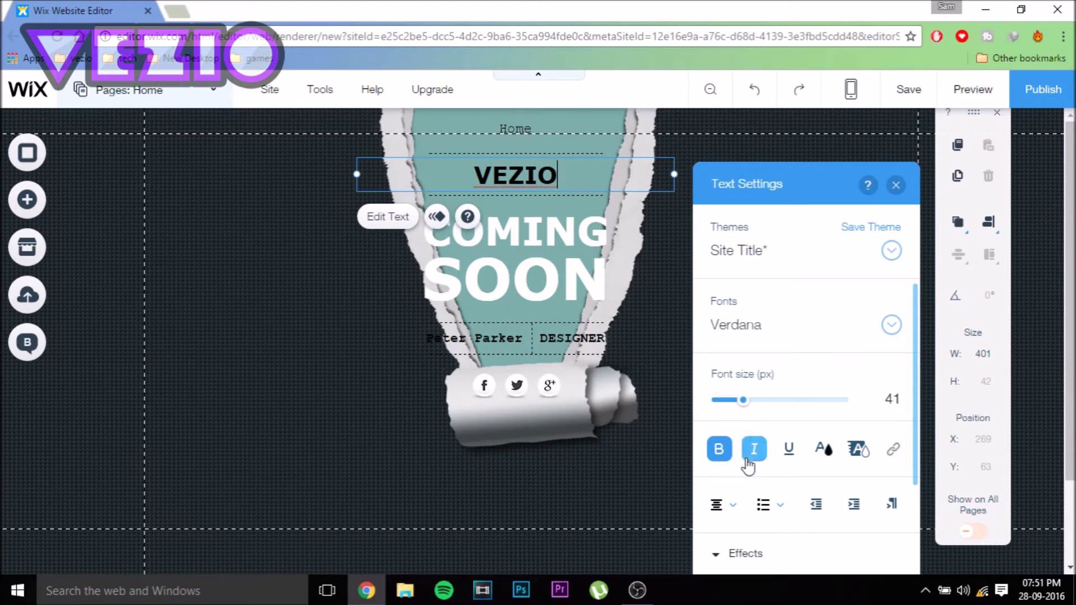
pyautogui.click(787, 452)
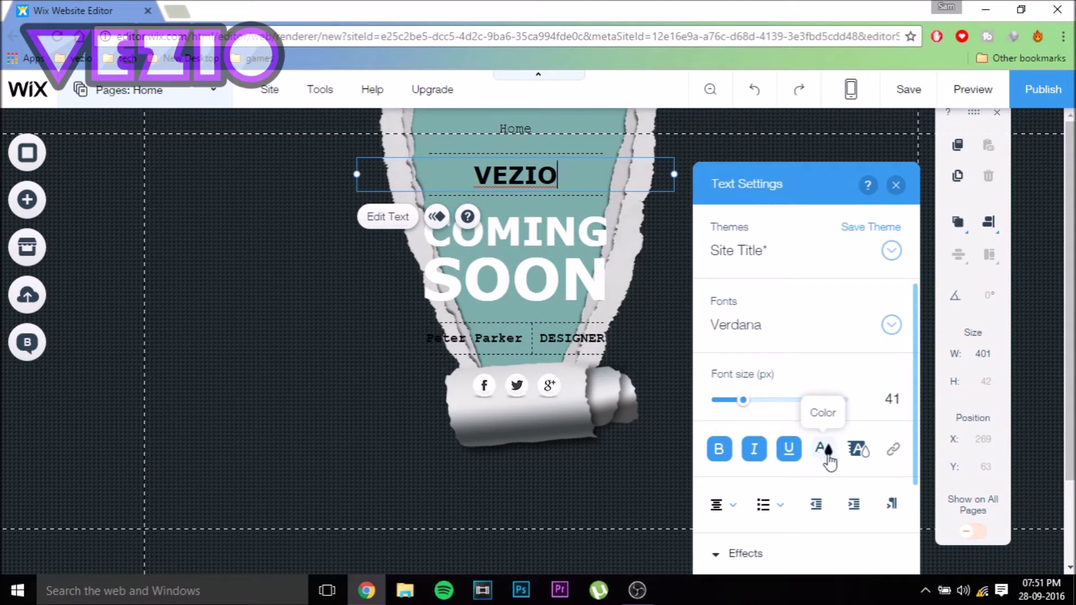
pyautogui.click(787, 449)
pyautogui.scroll(-1, 515, 410)
pyautogui.click(678, 263)
pyautogui.scroll(1, 678, 283)
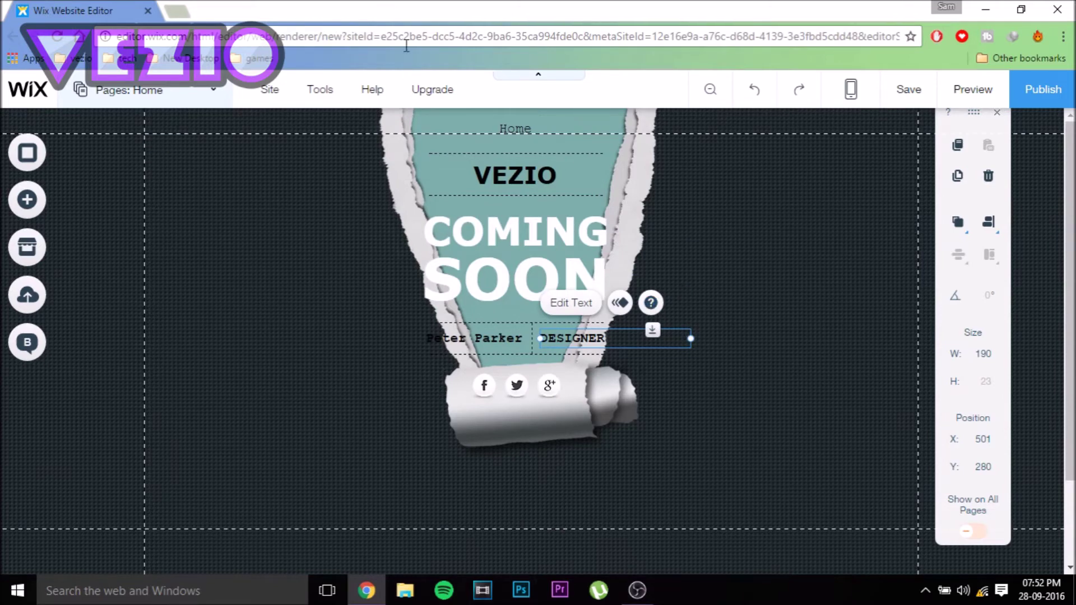
# - Set a jellyfish video as the page background
pyautogui.click(27, 159)
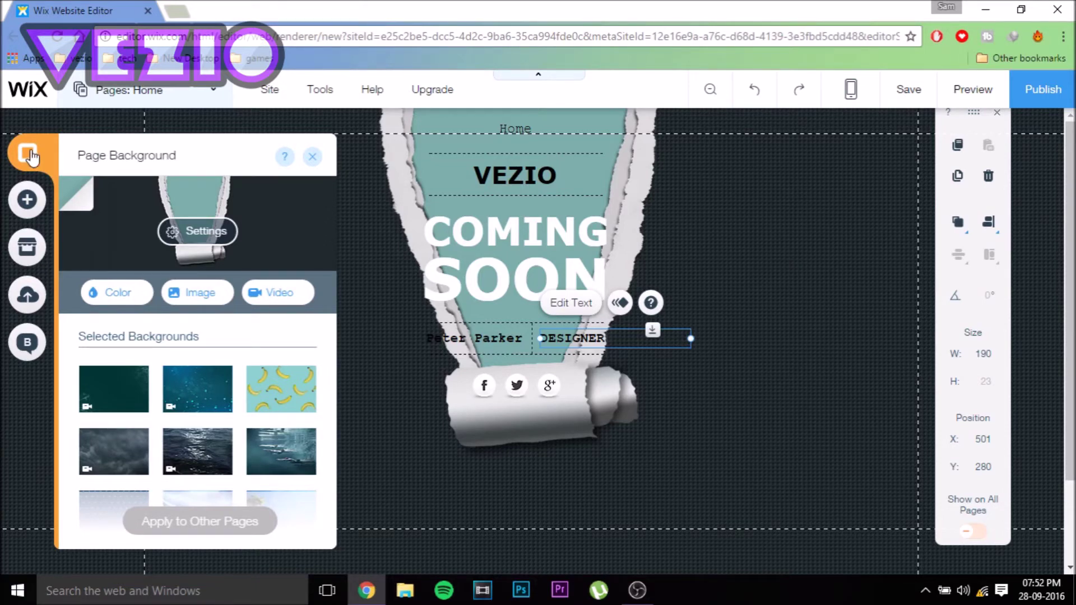
pyautogui.click(180, 402)
pyautogui.scroll(-3, 205, 382)
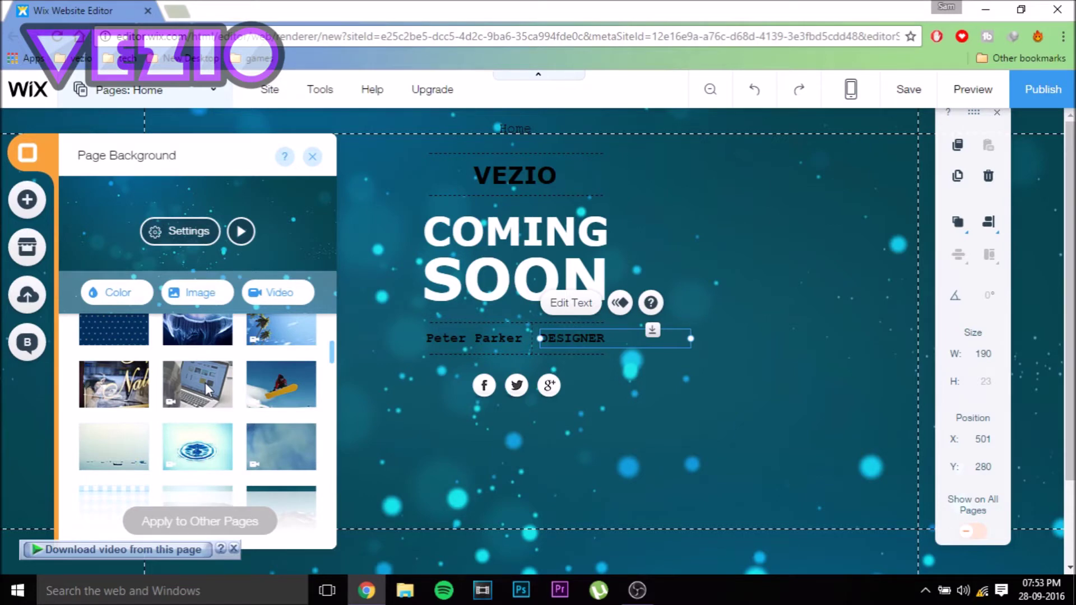
pyautogui.scroll(-5, 205, 382)
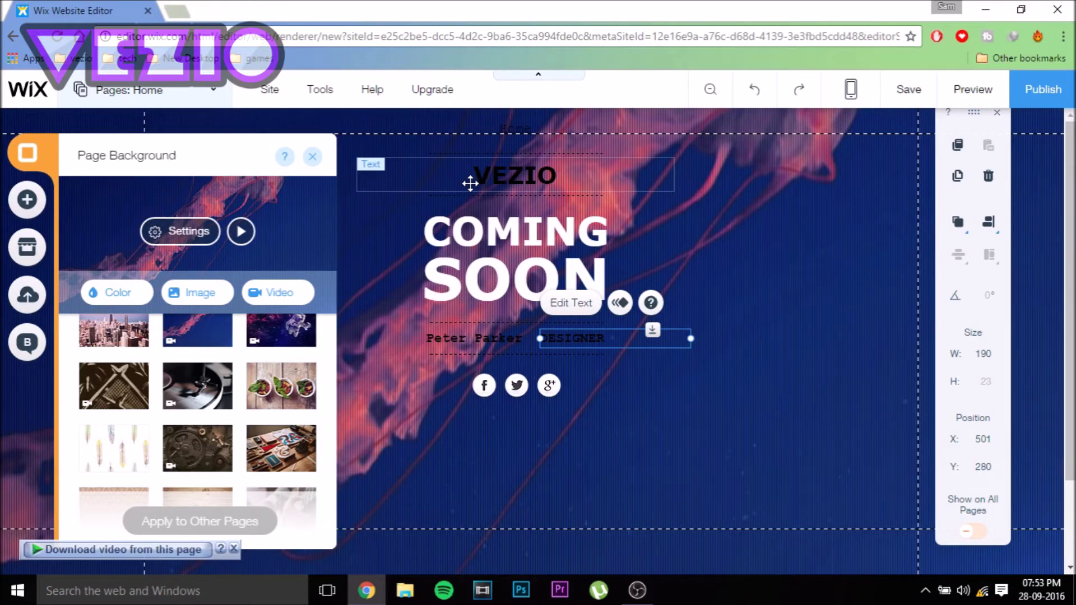
# - Recolour the VEZIO title white
pyautogui.click(470, 183)
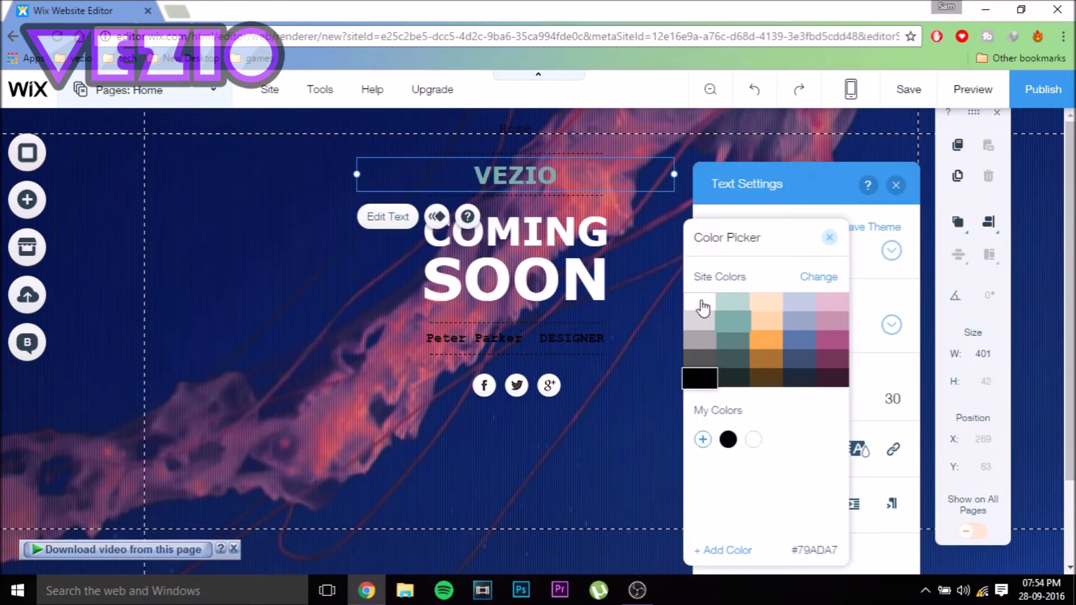
pyautogui.click(701, 305)
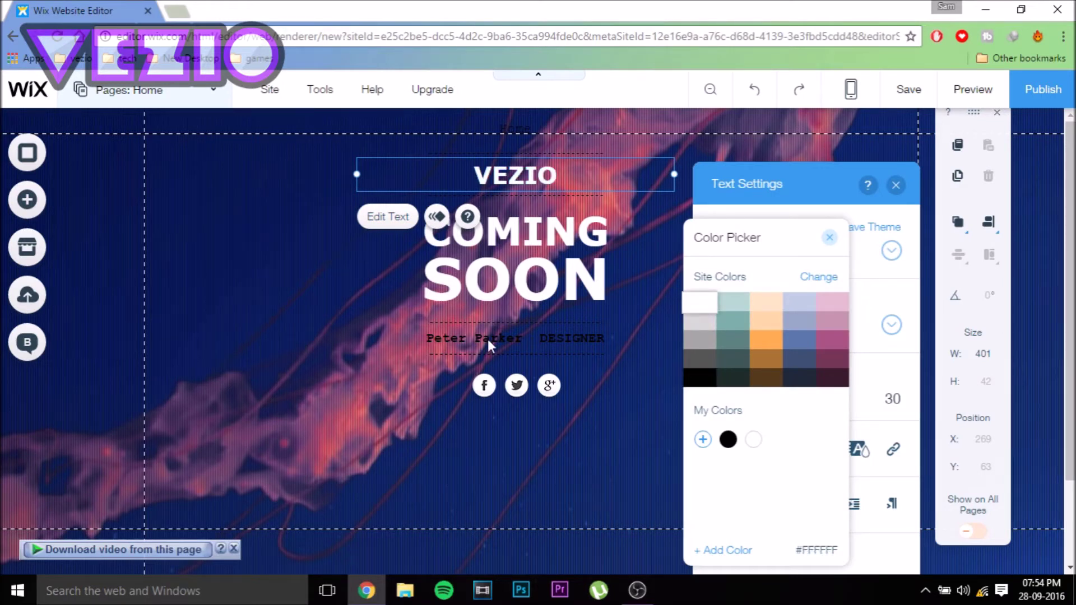
pyautogui.click(894, 196)
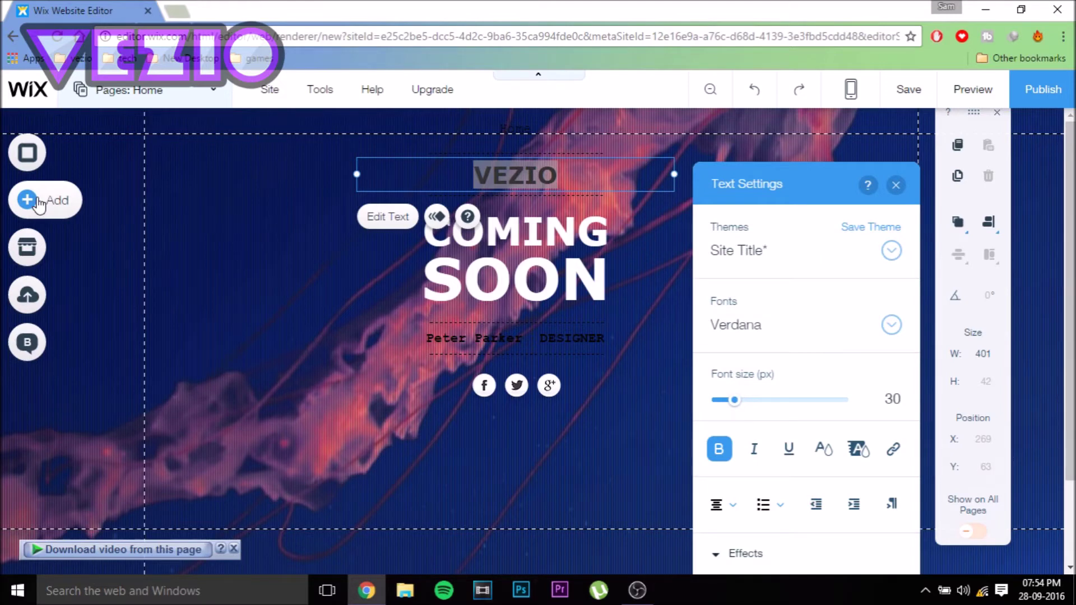
# - Add a themed contact form and position it at X 37, Y 699
pyautogui.click(39, 203)
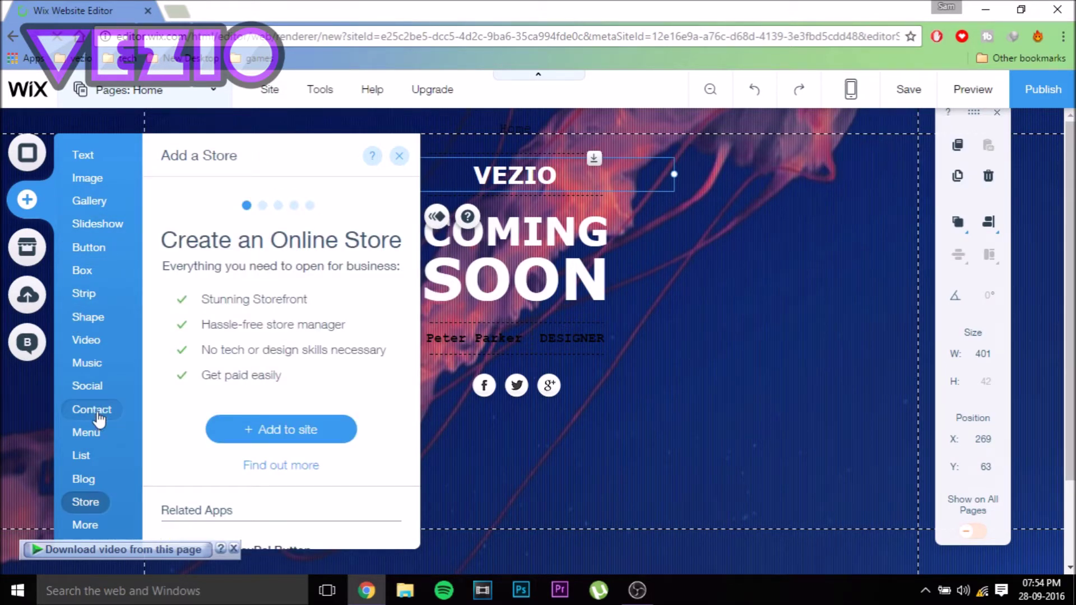
pyautogui.moveTo(98, 418)
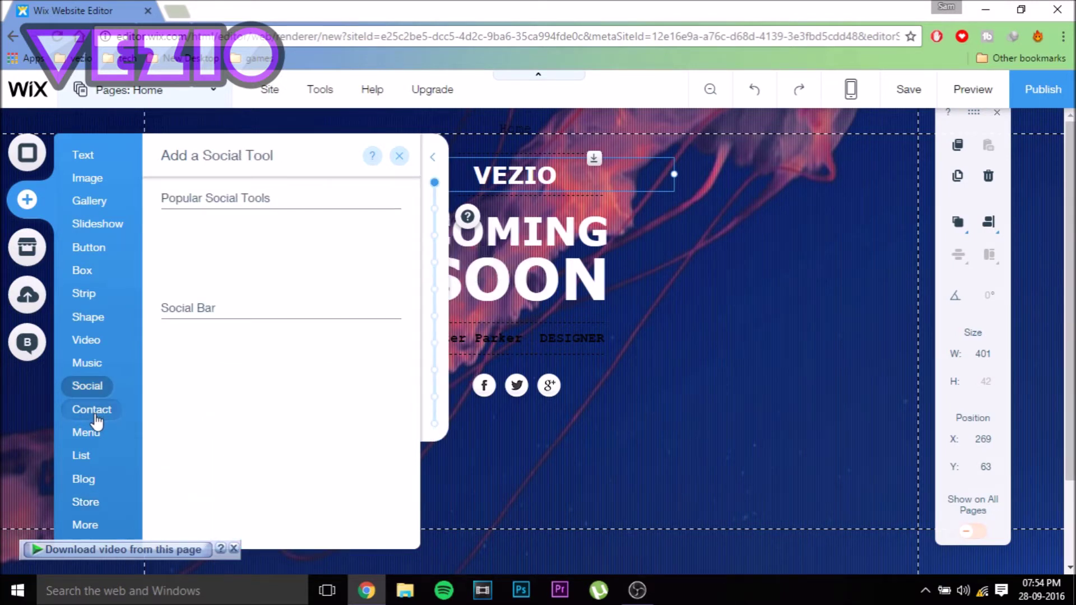
pyautogui.scroll(-3, 278, 347)
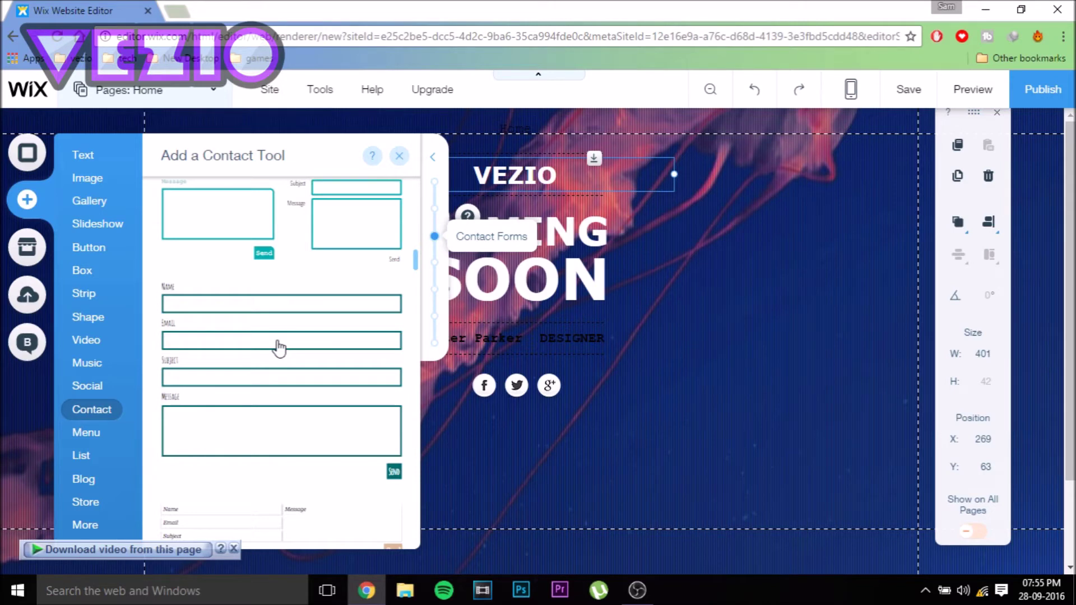
pyautogui.scroll(5, 375, 302)
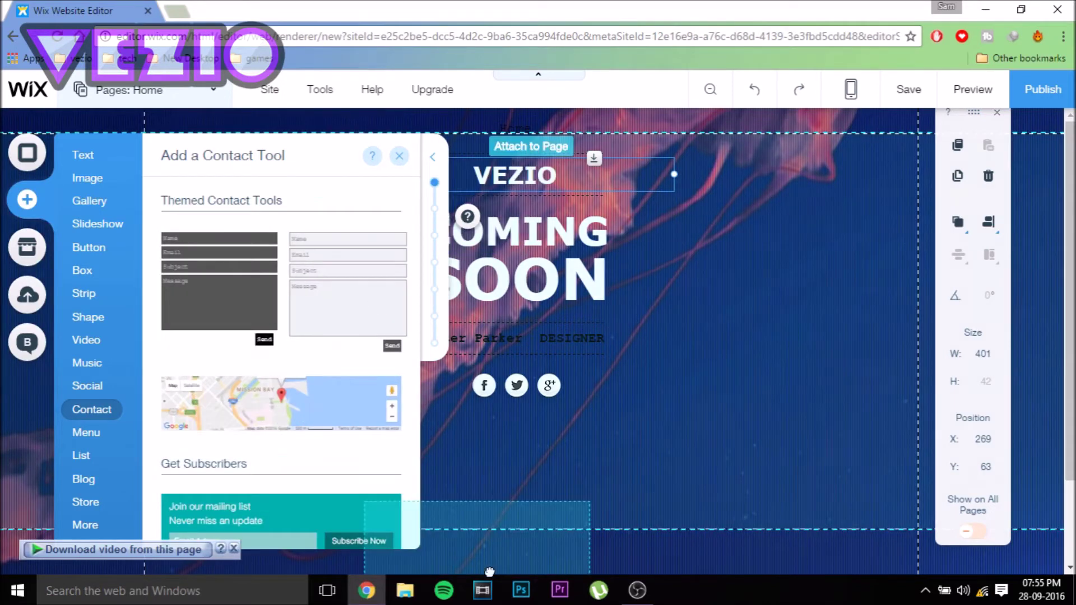
pyautogui.moveTo(489, 571); pyautogui.dragTo(489, 571)
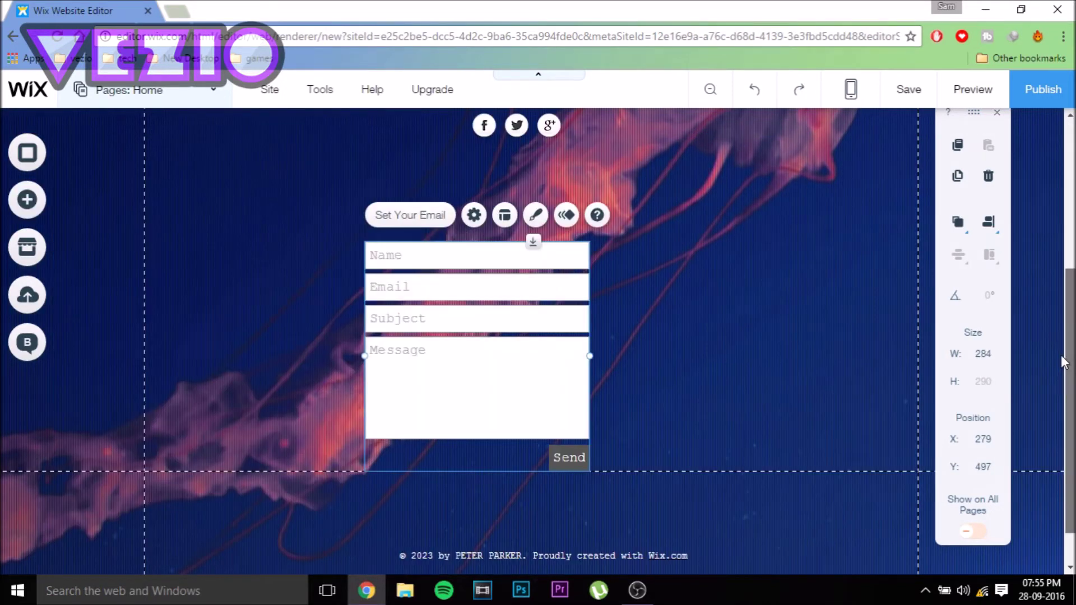
pyautogui.moveTo(430, 367); pyautogui.dragTo(241, 488)
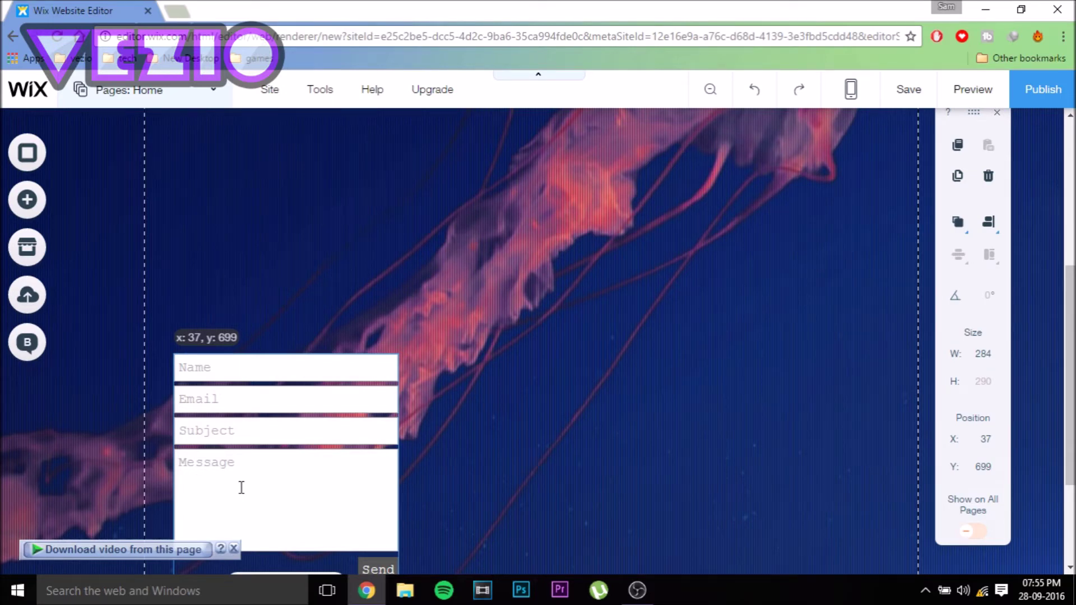
pyautogui.moveTo(242, 488); pyautogui.dragTo(241, 488)
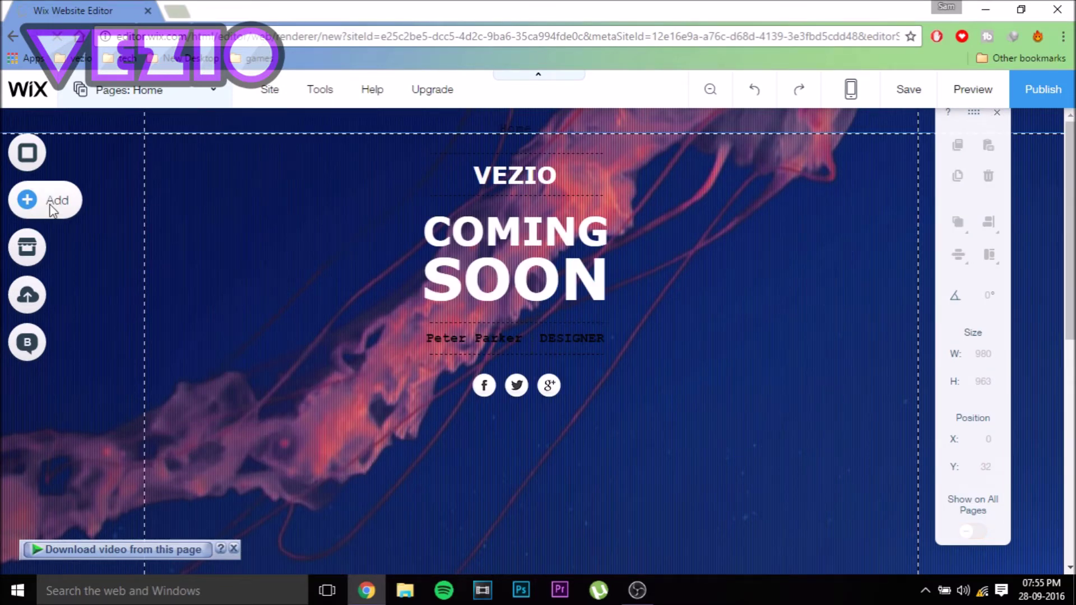
pyautogui.click(53, 207)
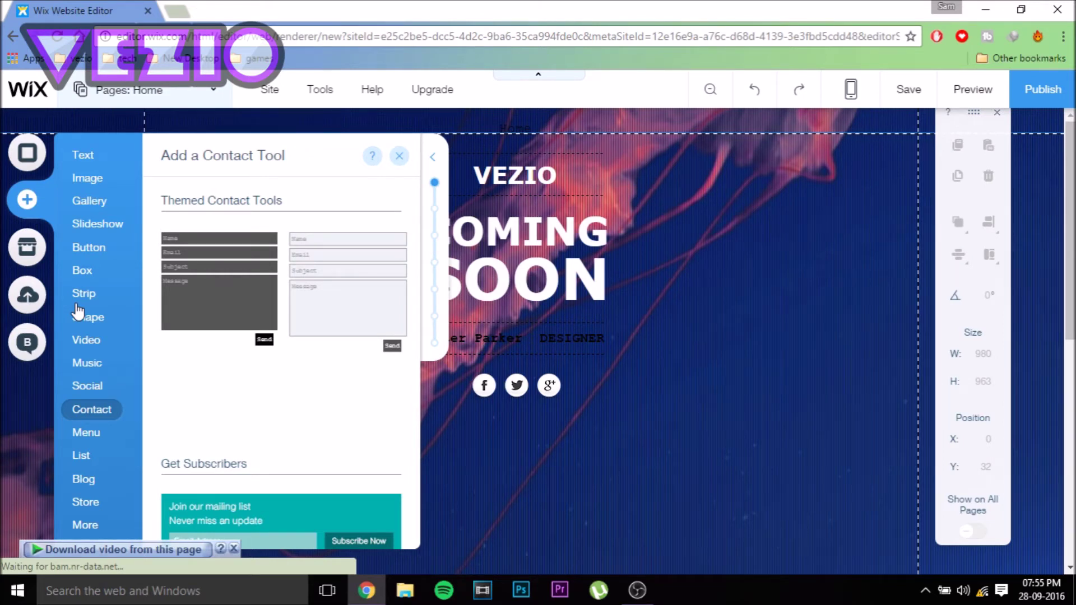
pyautogui.click(89, 247)
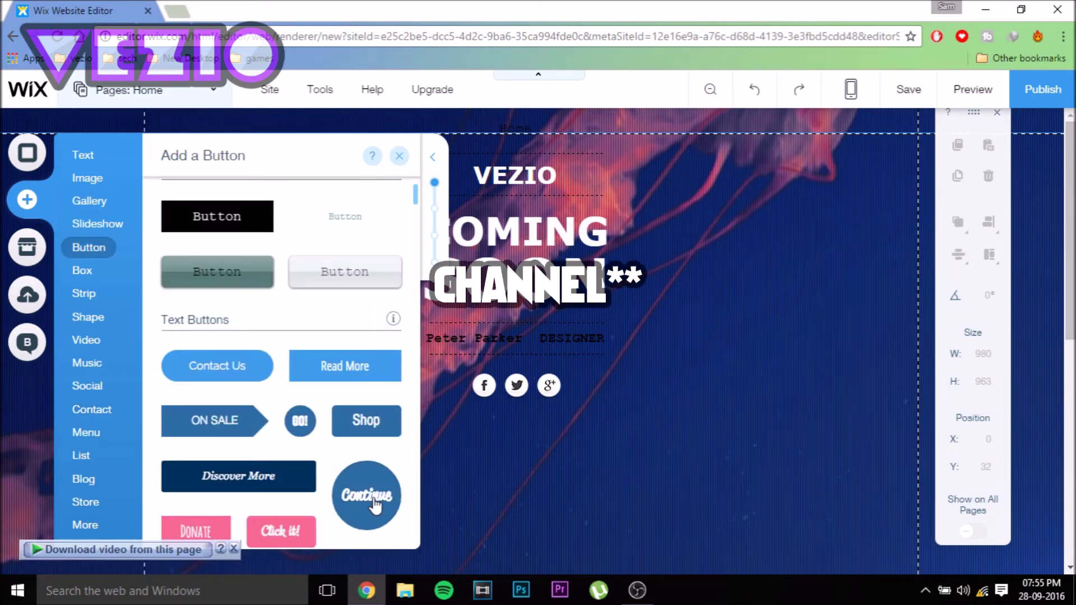
# - Add a 251×69 button below the social icons labelled 'subscribe'
pyautogui.moveTo(375, 506); pyautogui.dragTo(538, 440)
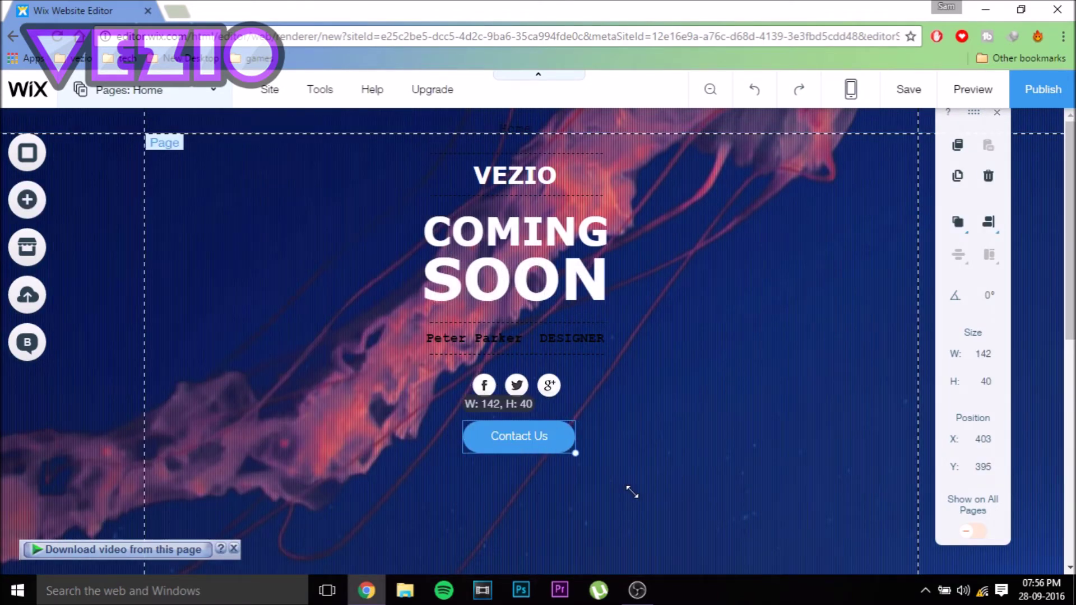
pyautogui.moveTo(632, 491); pyautogui.dragTo(616, 471)
pyautogui.click(480, 397)
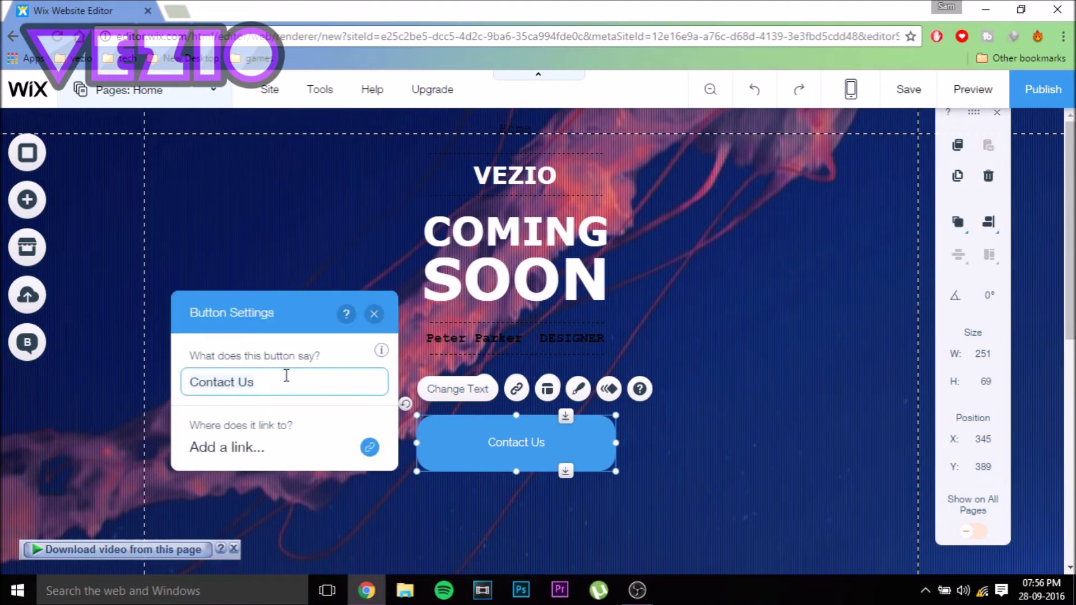
pyautogui.hotkey('ctrl', 'a')
pyautogui.write('subscribe')
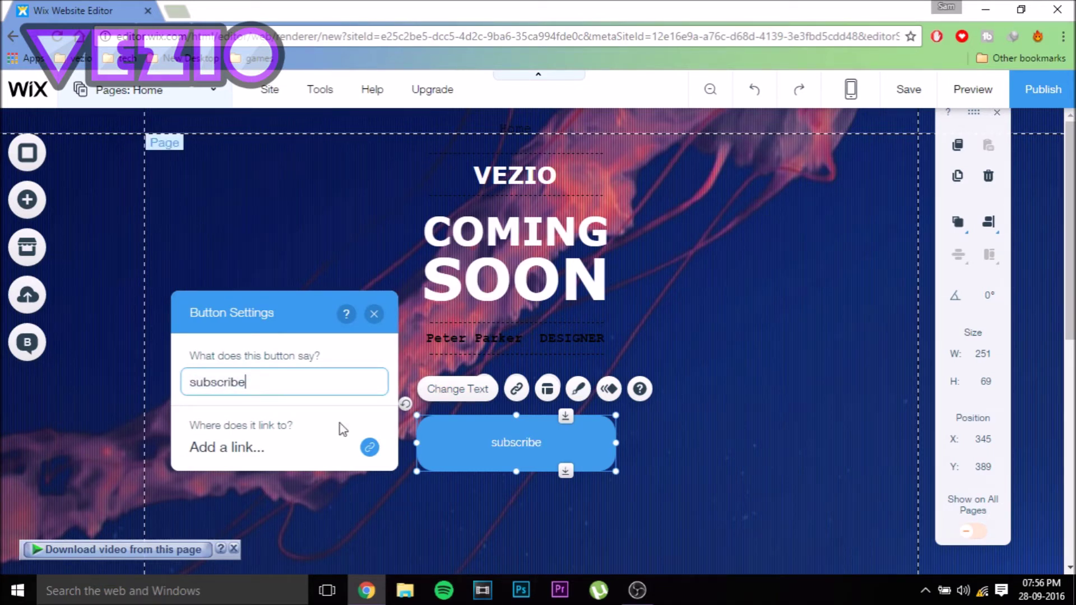
pyautogui.click(340, 426)
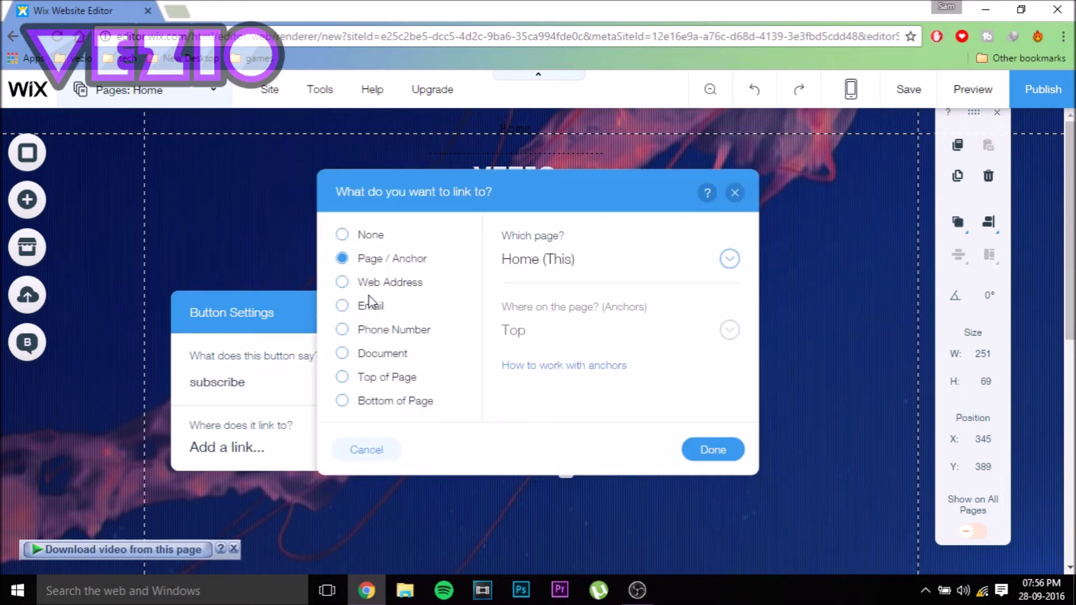
# - Link the subscribe button to a web address
pyautogui.click(371, 282)
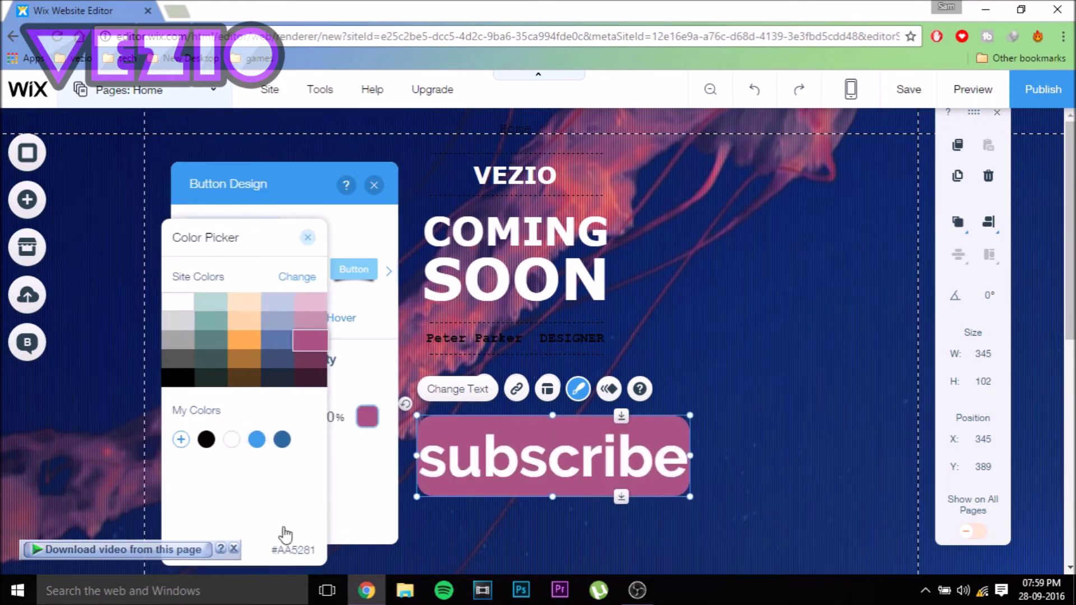
# - Replace the DESIGNER line's text with YOUTUBE
pyautogui.click(378, 381)
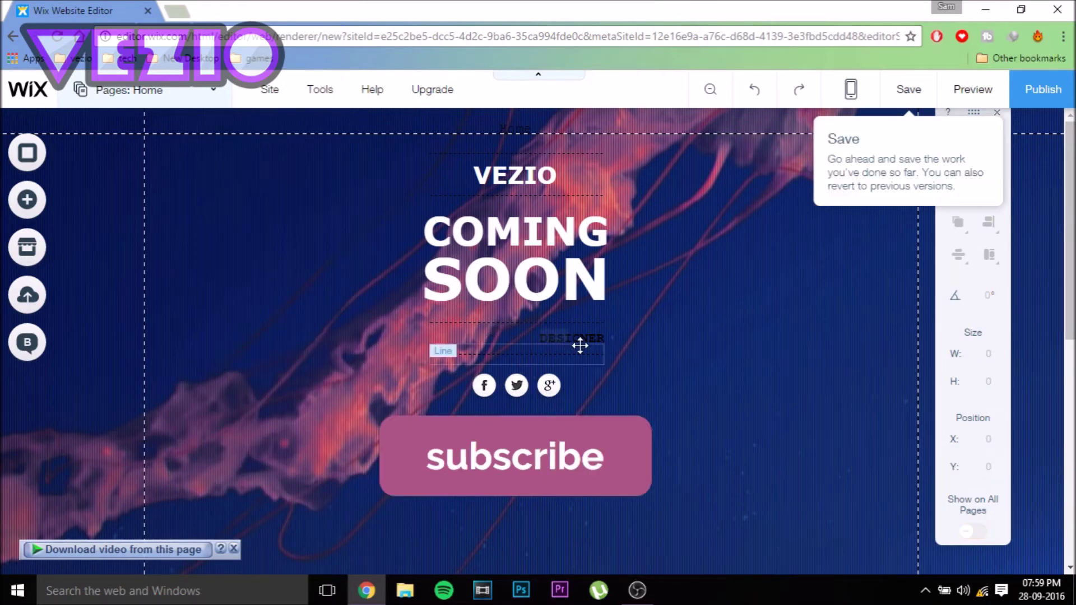
pyautogui.click(579, 338)
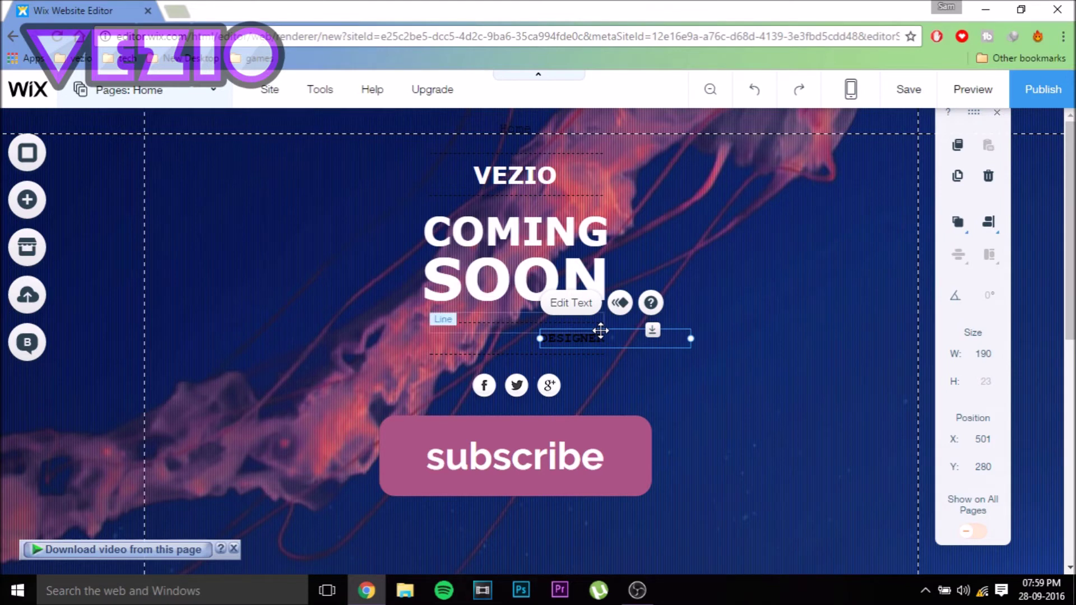
pyautogui.doubleClick(597, 342)
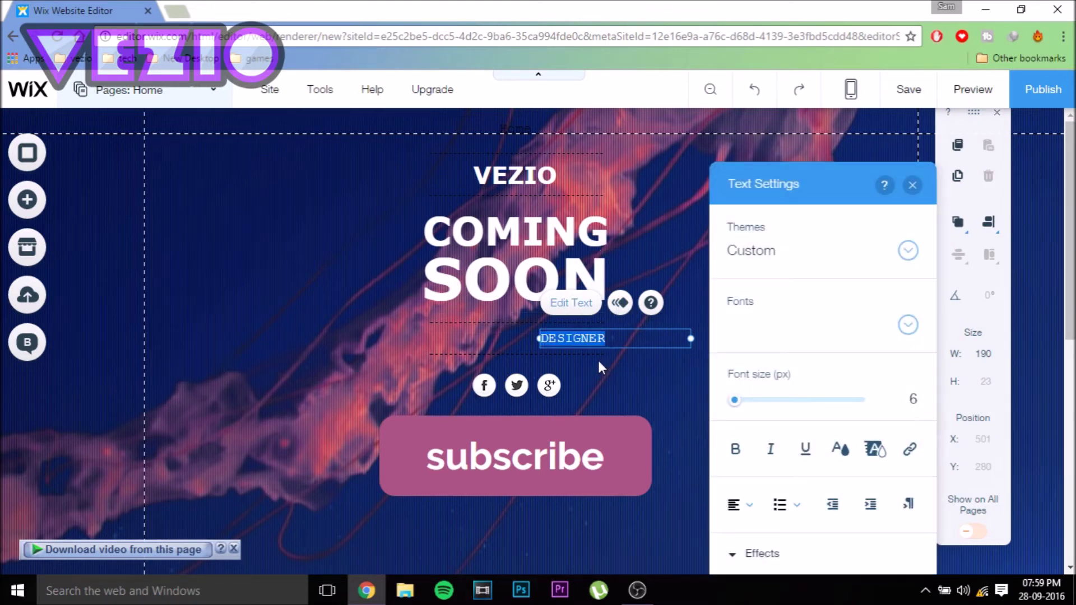
pyautogui.write('youtube')
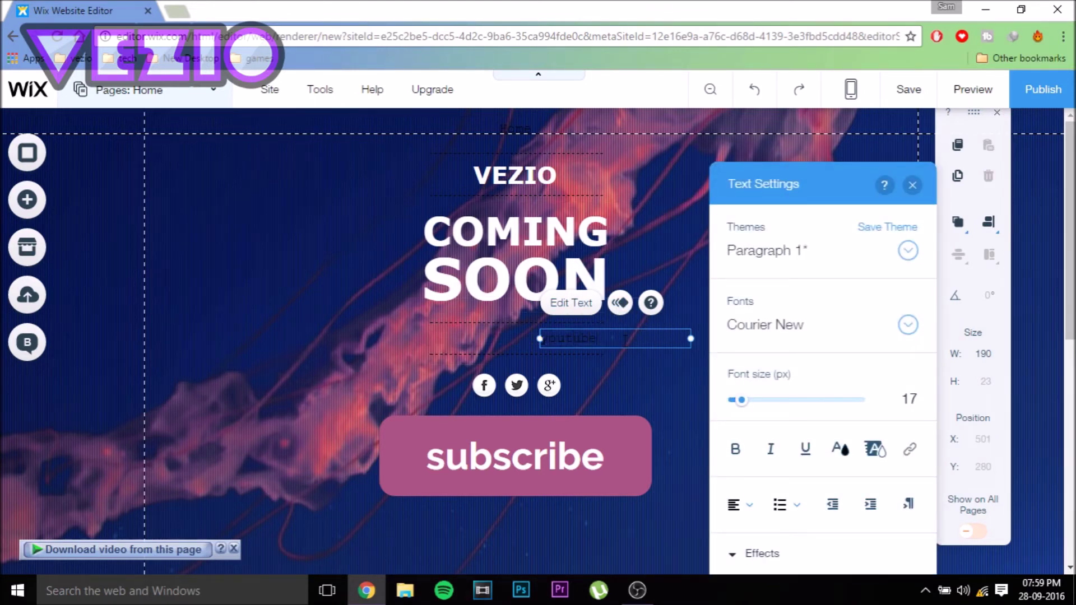
pyautogui.moveTo(597, 339); pyautogui.dragTo(519, 343)
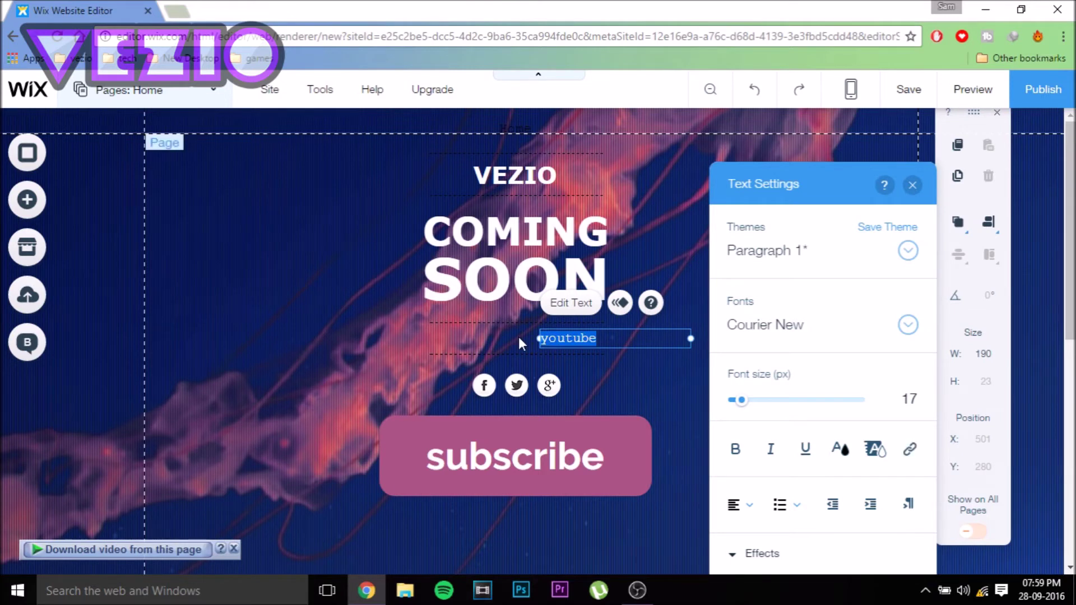
pyautogui.write('YOUTUBE')
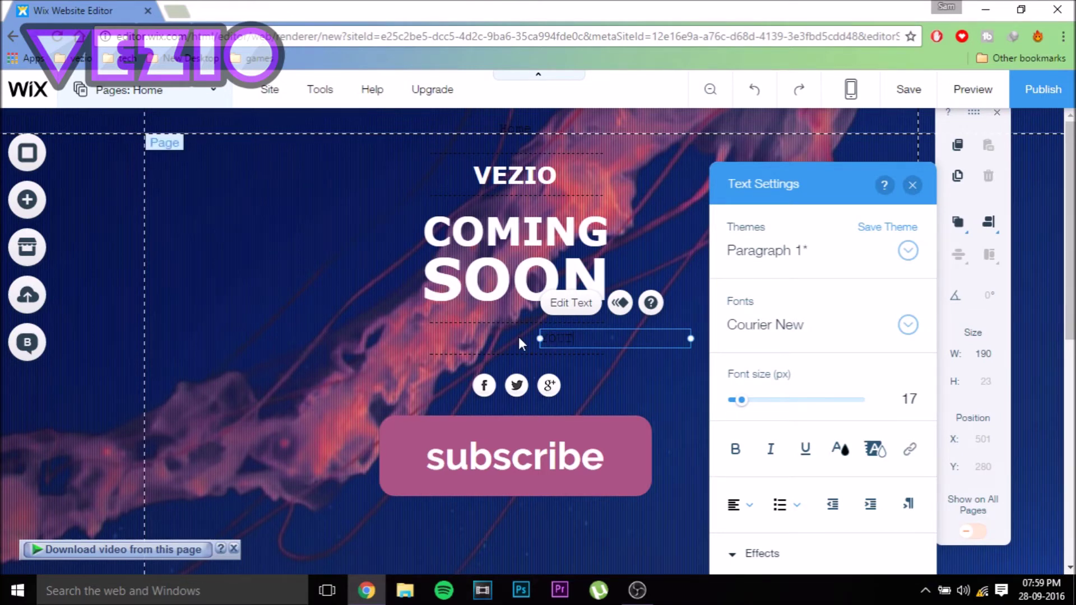
# - Recolour the YOUTUBE text, enlarge it to 27 px, and expand text effects
pyautogui.click(840, 448)
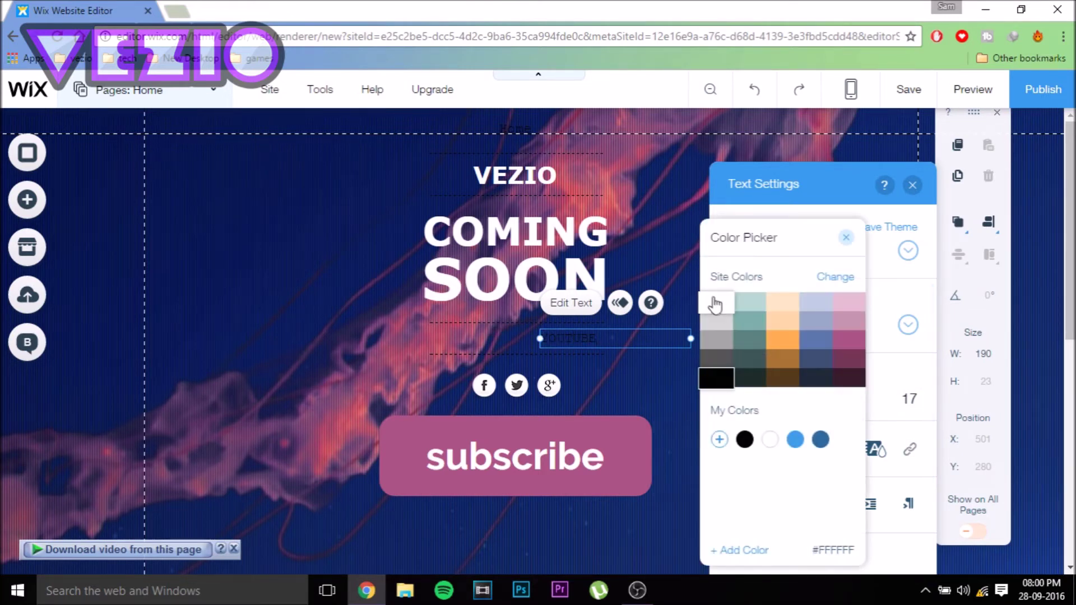
pyautogui.click(892, 379)
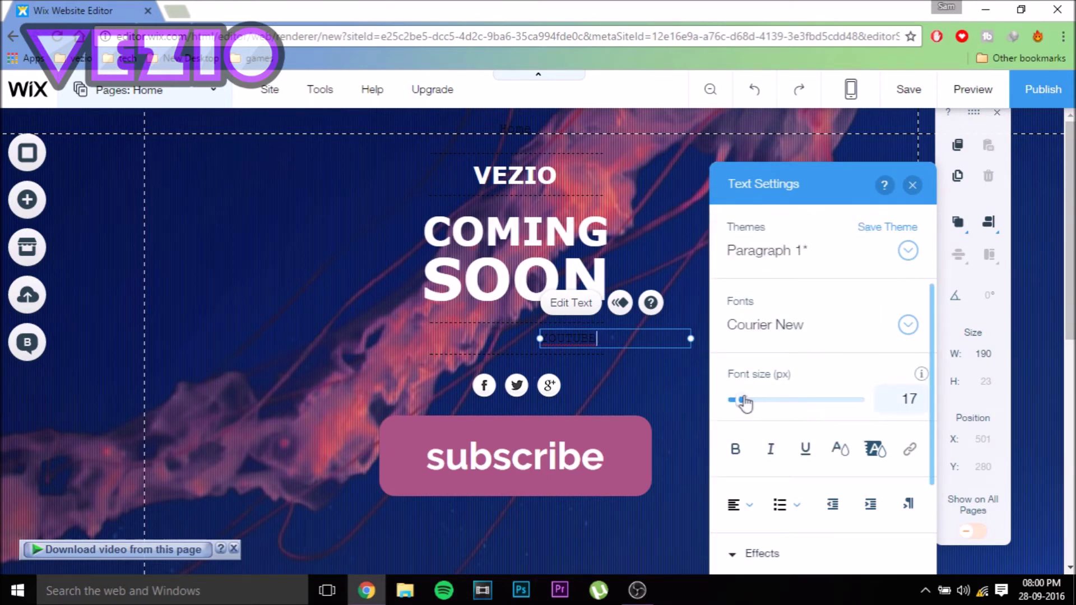
pyautogui.moveTo(742, 400); pyautogui.dragTo(749, 401)
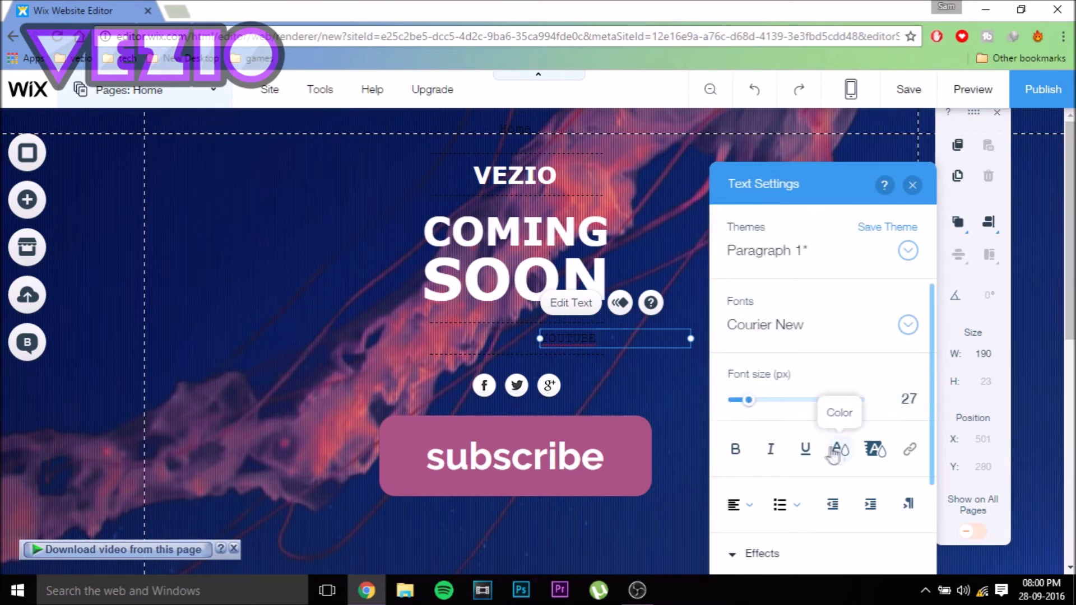
pyautogui.click(863, 453)
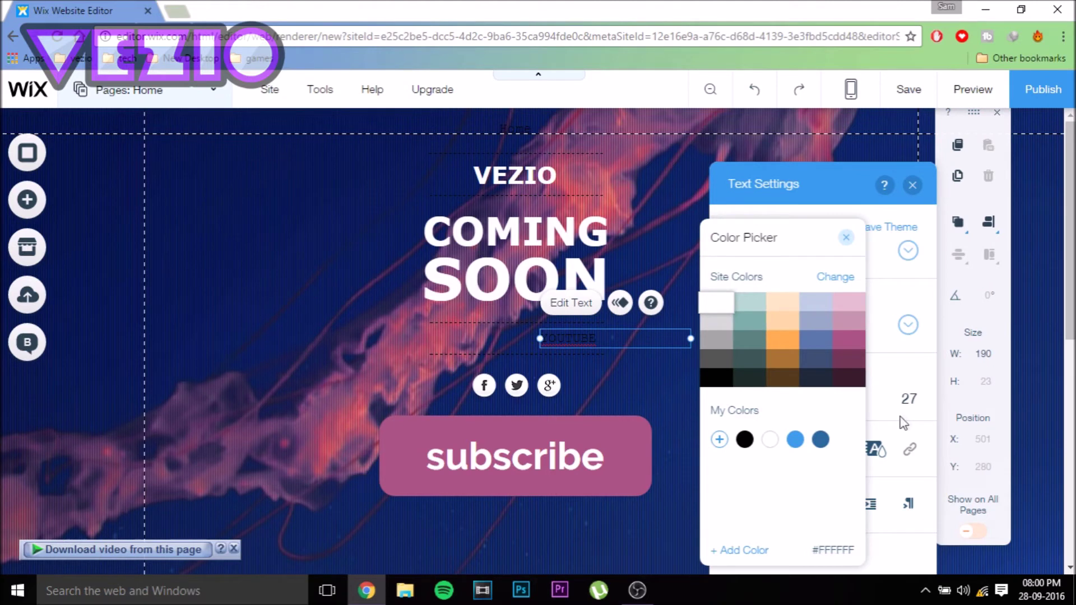
pyautogui.click(885, 452)
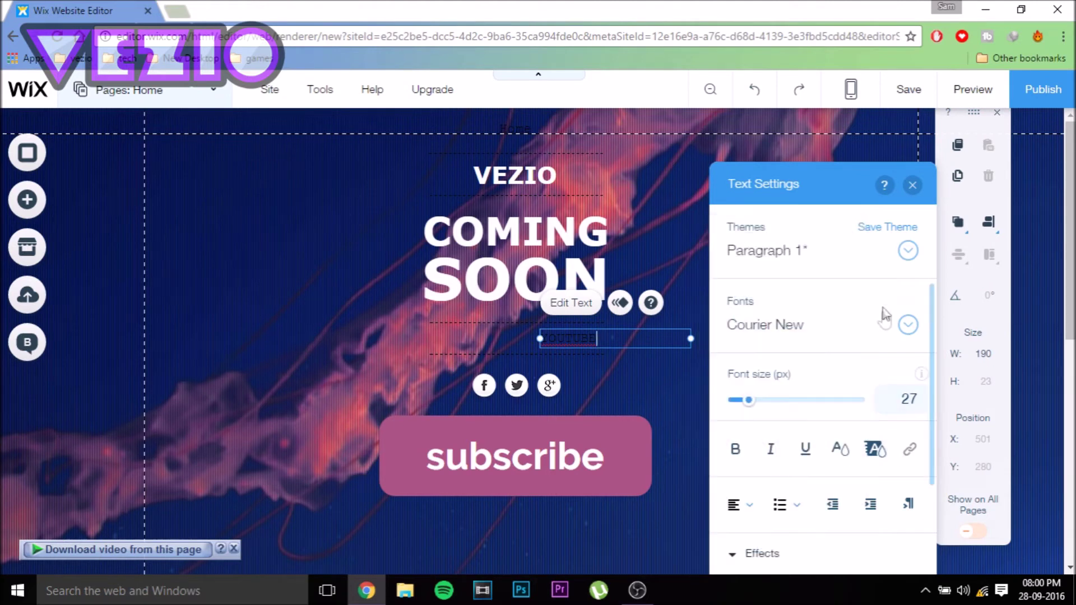
pyautogui.click(880, 452)
pyautogui.click(869, 326)
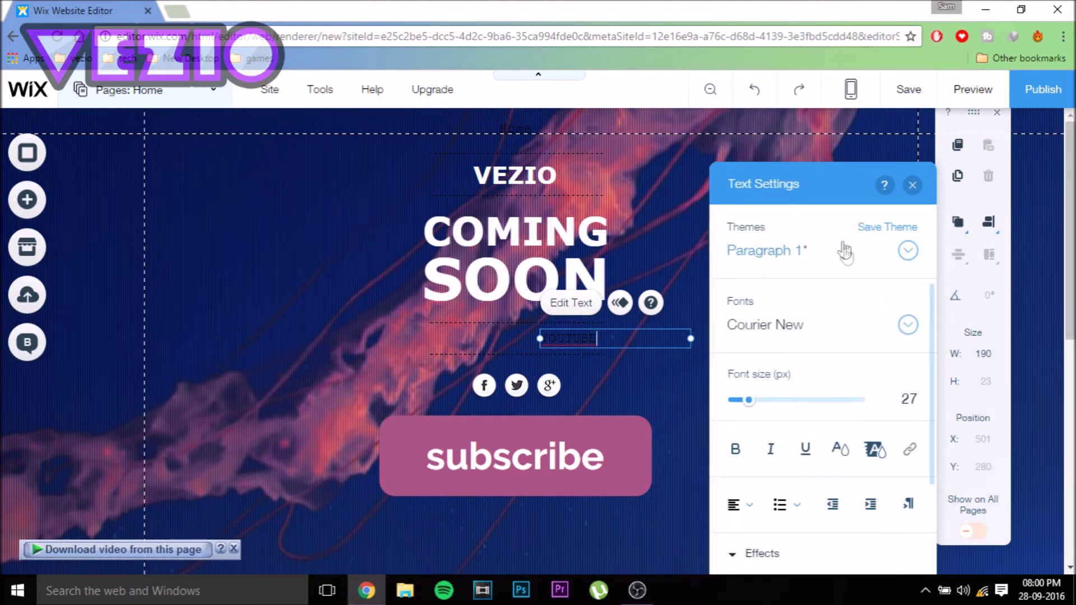
pyautogui.click(745, 549)
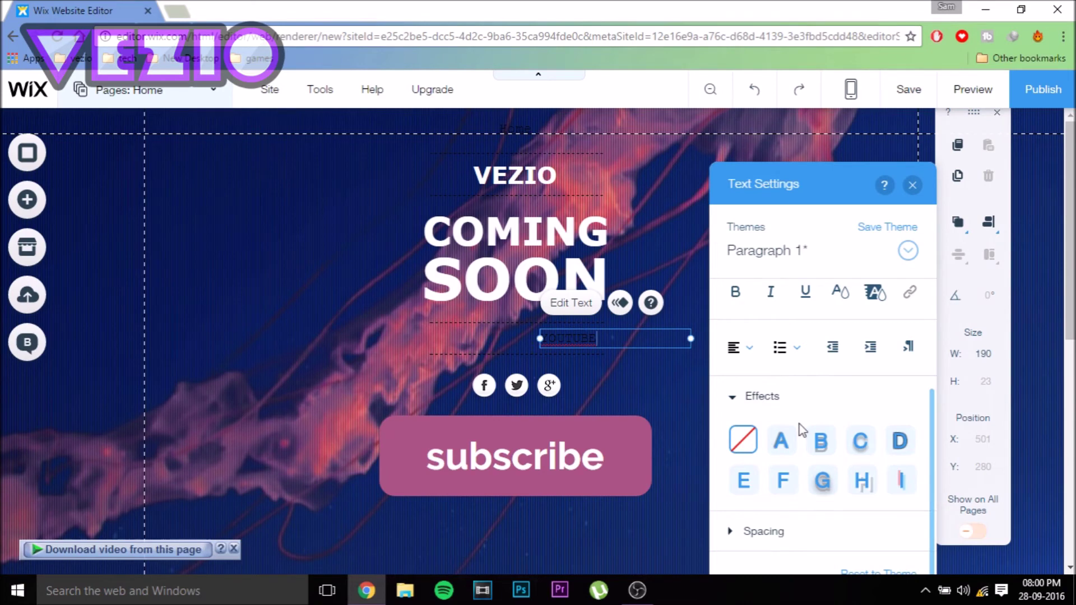
# - Shift the YOUTUBE text left to X 422, centred beneath COMING SOON
pyautogui.click(912, 185)
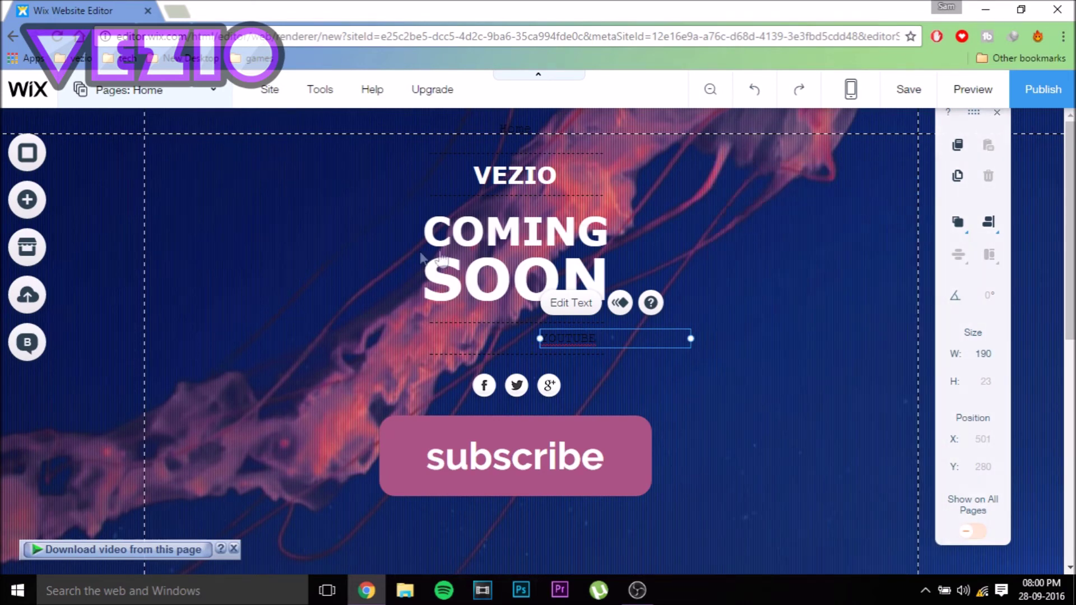
pyautogui.scroll(-5, 766, 370)
pyautogui.scroll(5, 560, 431)
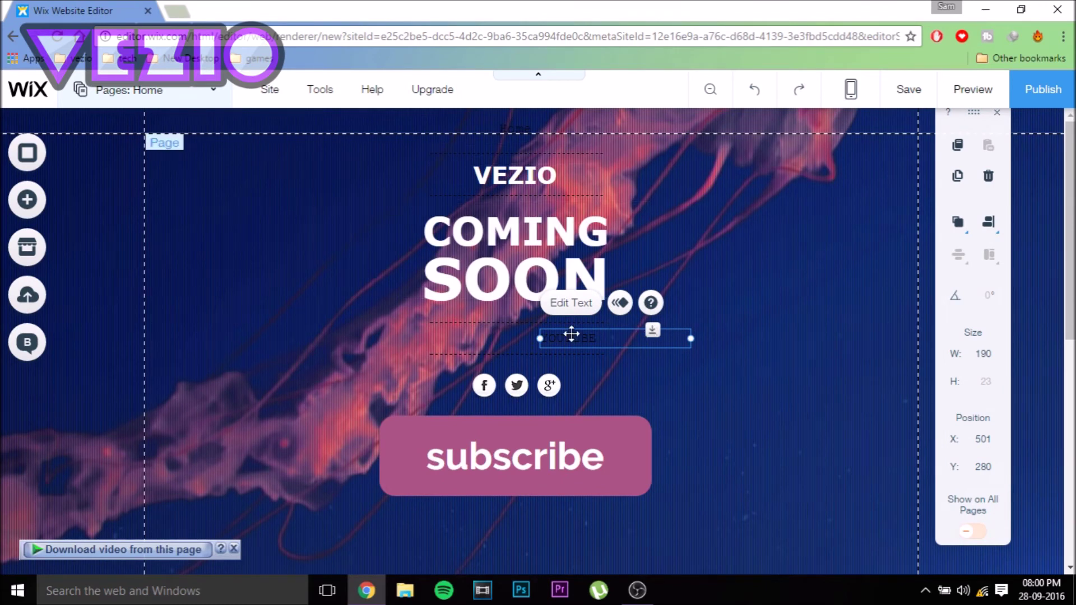
pyautogui.moveTo(572, 336); pyautogui.dragTo(509, 345)
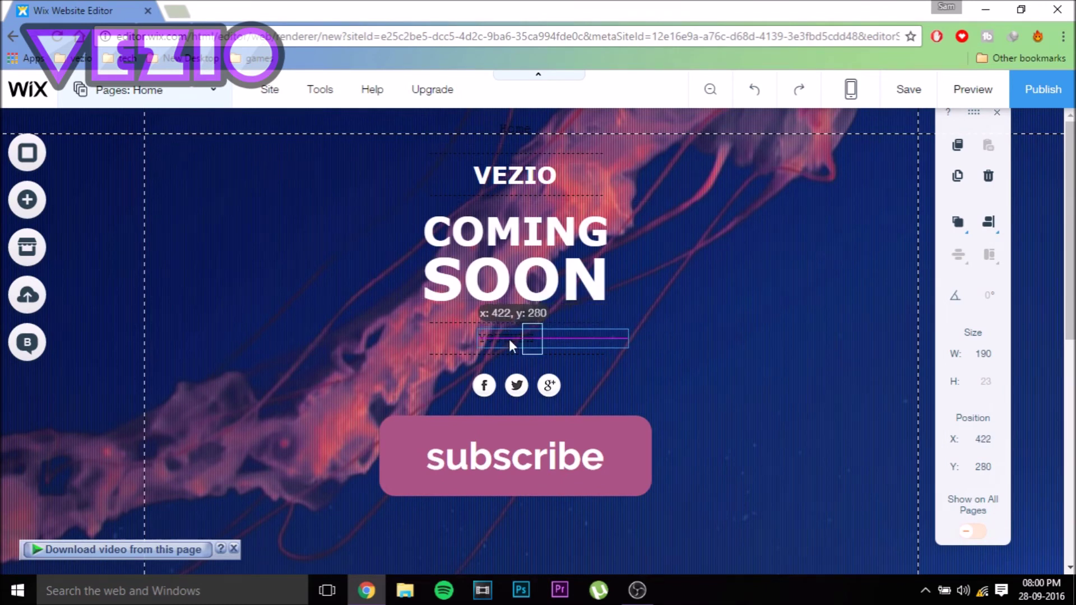
pyautogui.click(789, 296)
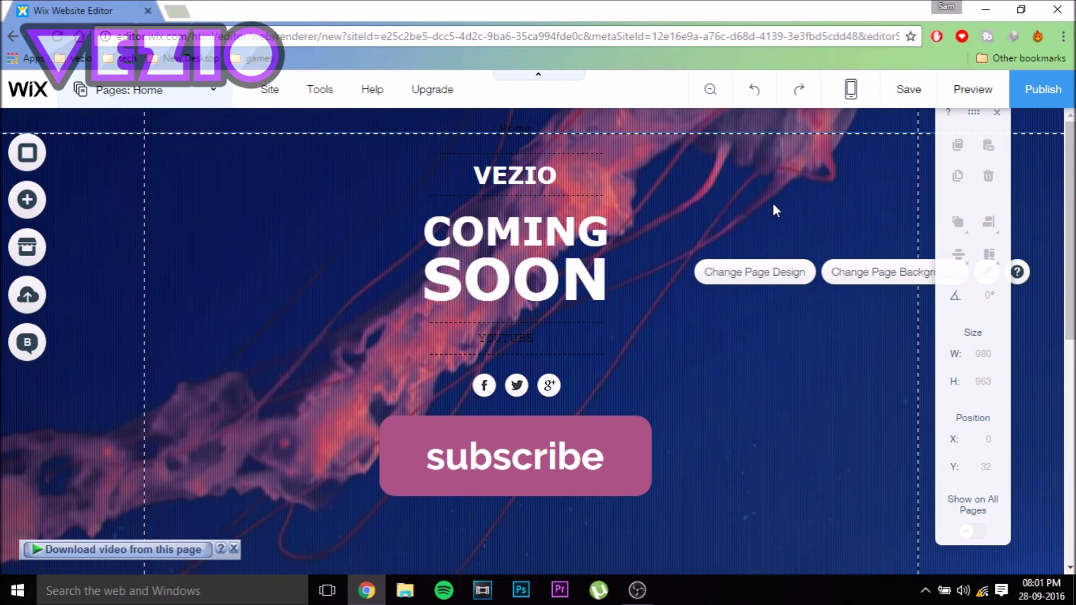
# - Save the site with the free wixsite.com address ending in /vezio
pyautogui.click(1042, 90)
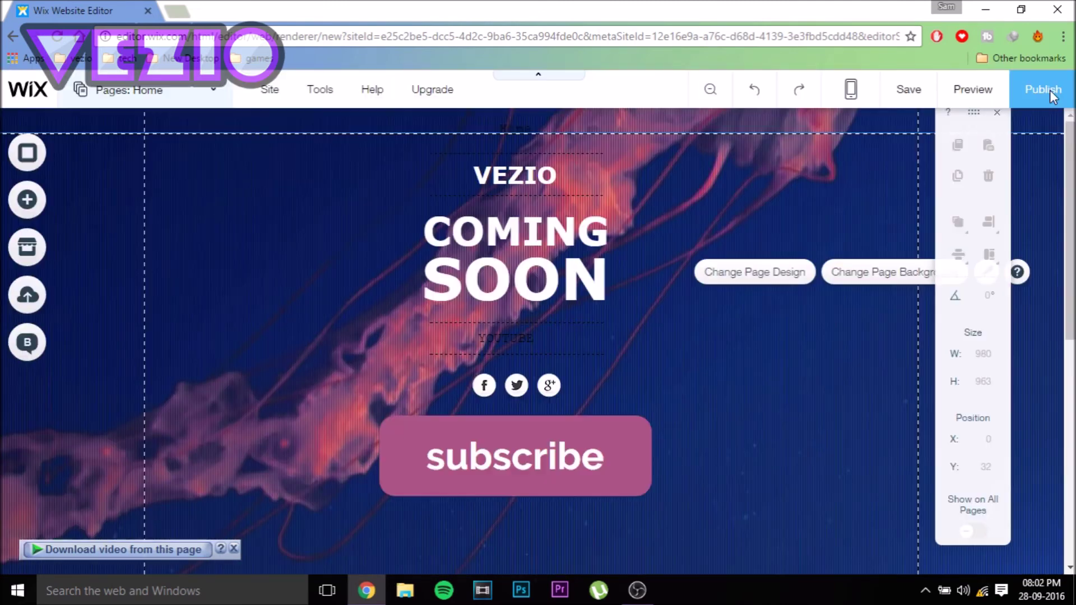
pyautogui.click(1050, 90)
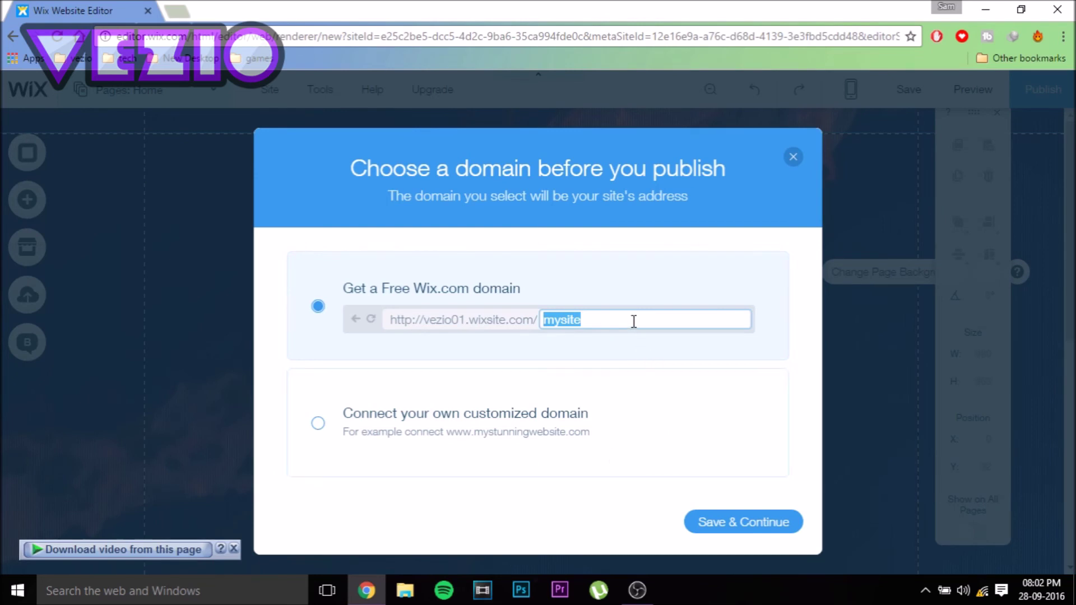
pyautogui.write('vezio')
pyautogui.press('Return')
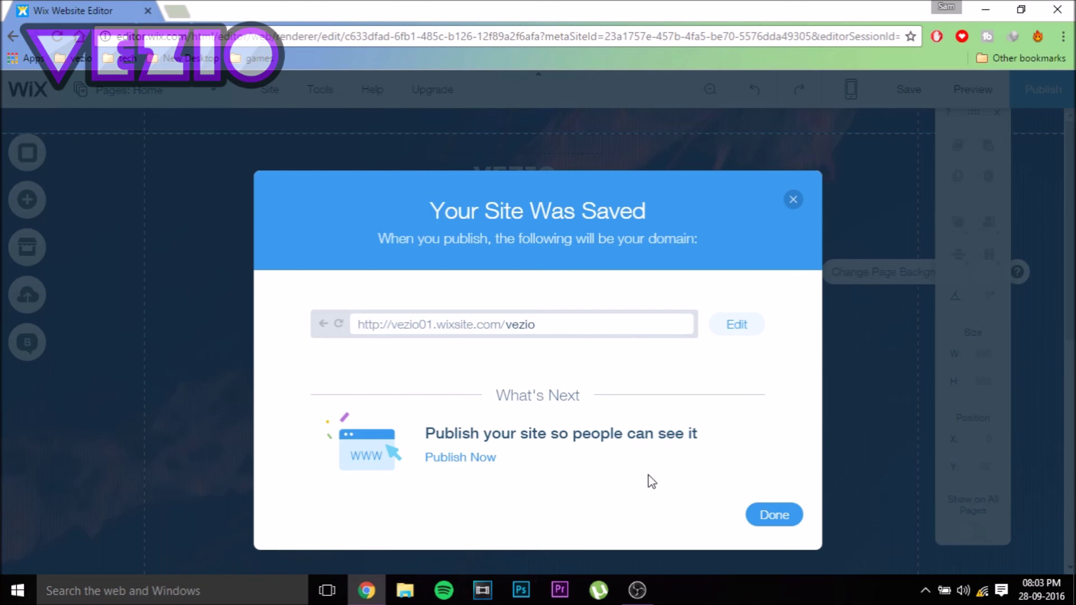
# - Publish the VEZIO site and view it live at vezio01.wixsite.com/vezio
pyautogui.click(449, 459)
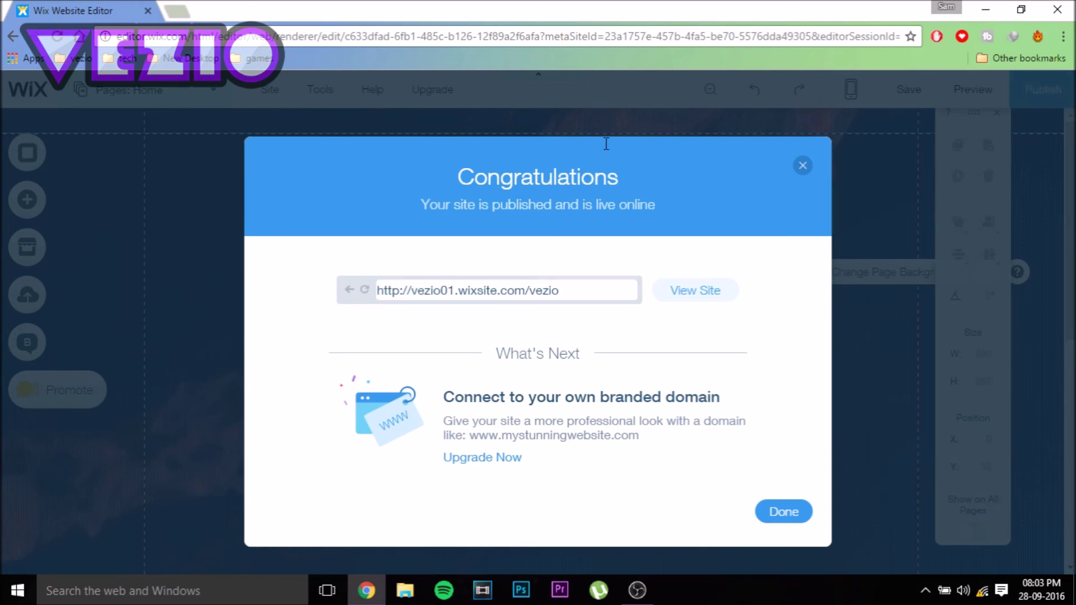
pyautogui.click(734, 294)
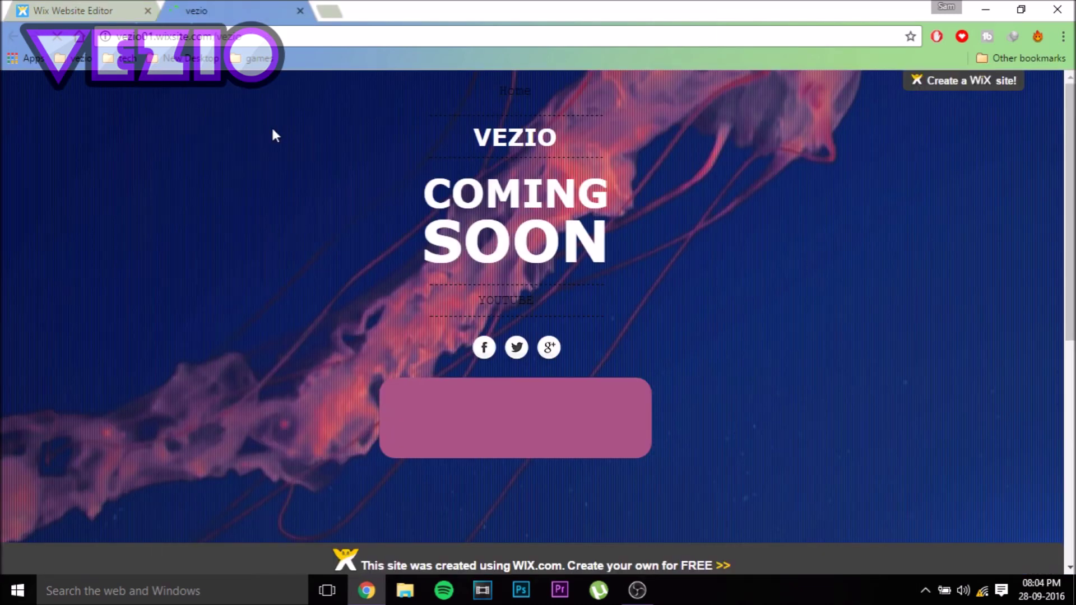